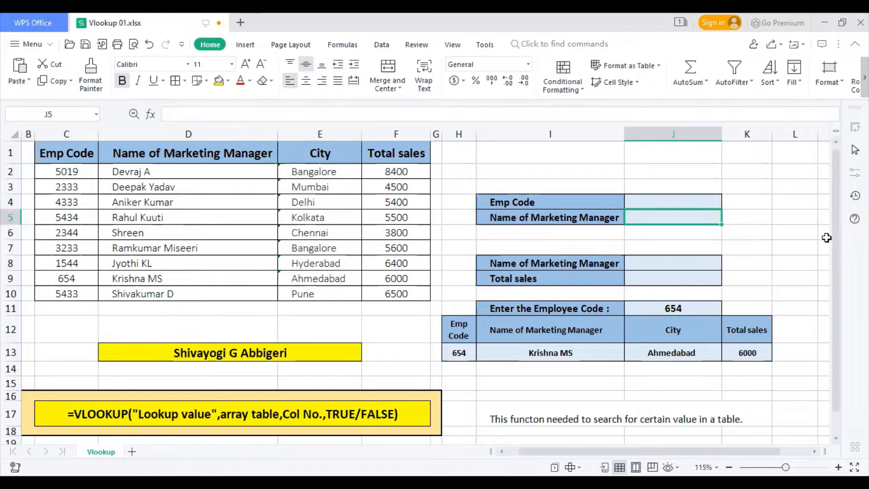
Step: Examine the employee table's column headers and the empty employee code and manager name lookup cells J4 and J5
{"action": "scroll", "coordinate": [348, 301], "scroll_direction": "down", "scroll_amount": 2}
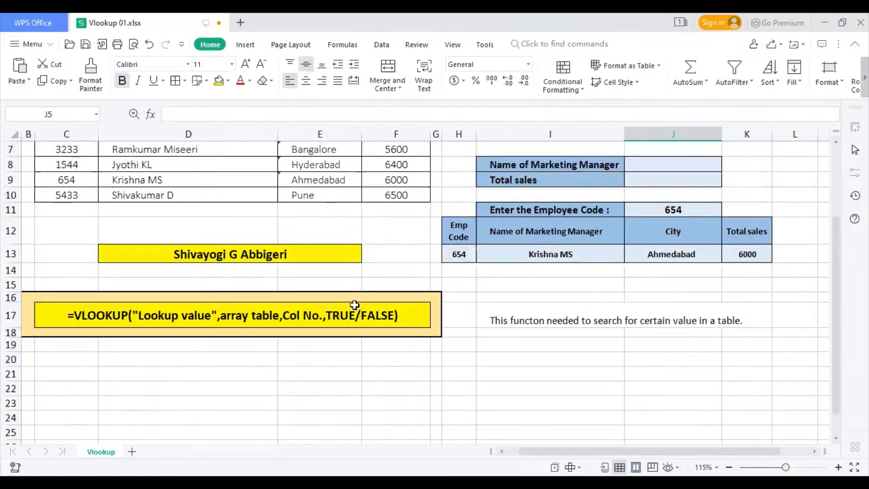
{"action": "scroll", "coordinate": [356, 306], "scroll_direction": "up", "scroll_amount": 2}
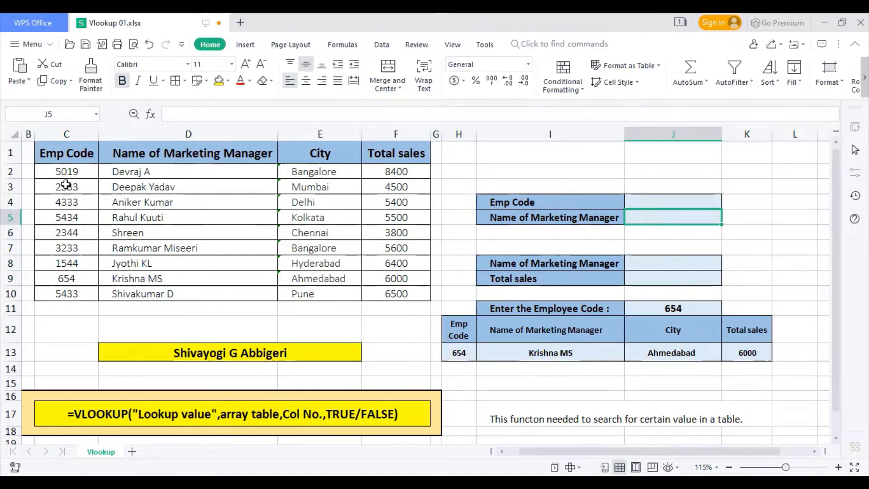
{"action": "left_click", "coordinate": [155, 161]}
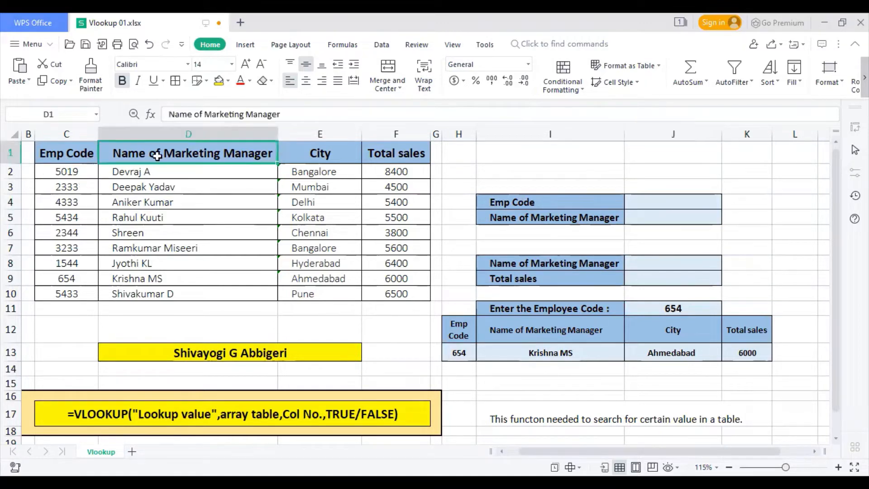
{"action": "left_click", "coordinate": [327, 157]}
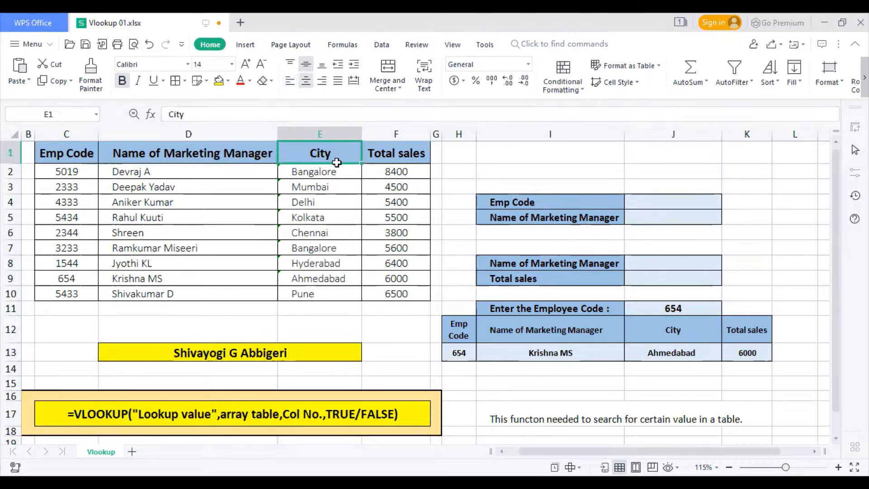
{"action": "left_click", "coordinate": [392, 152]}
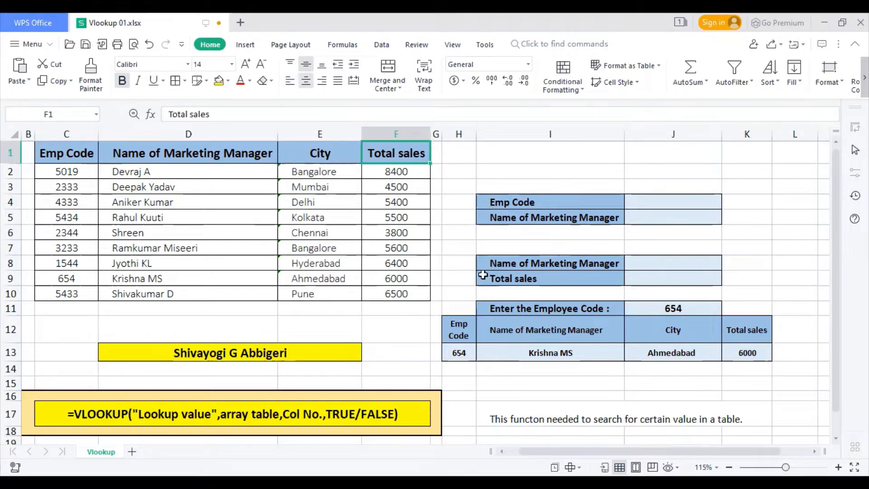
{"action": "left_click", "coordinate": [653, 203]}
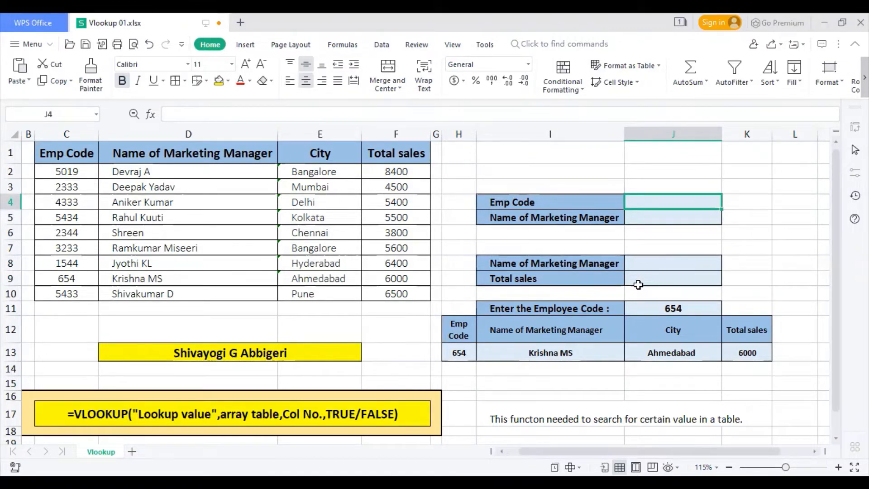
{"action": "left_click", "coordinate": [642, 216]}
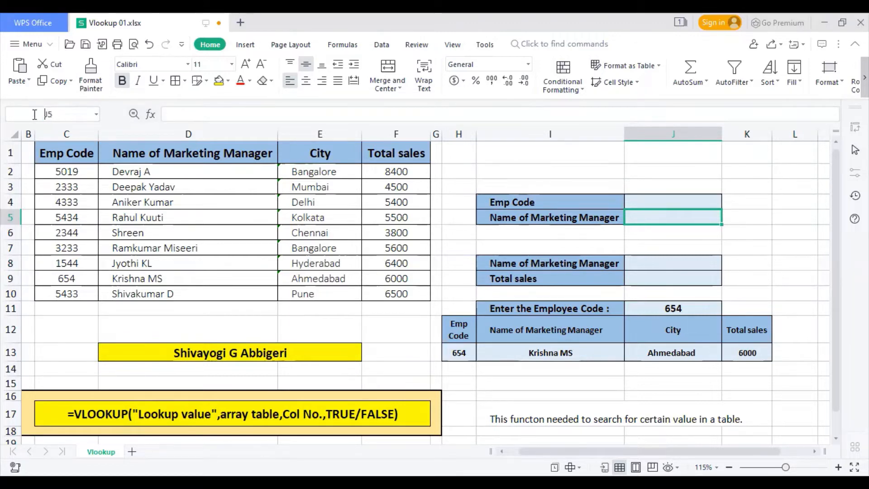
{"action": "left_click_drag", "start_coordinate": [35, 115], "coordinate": [57, 112]}
Step: Search the function list for vlookup and insert the VLOOKUP function in cell J5
{"action": "left_click", "coordinate": [654, 220]}
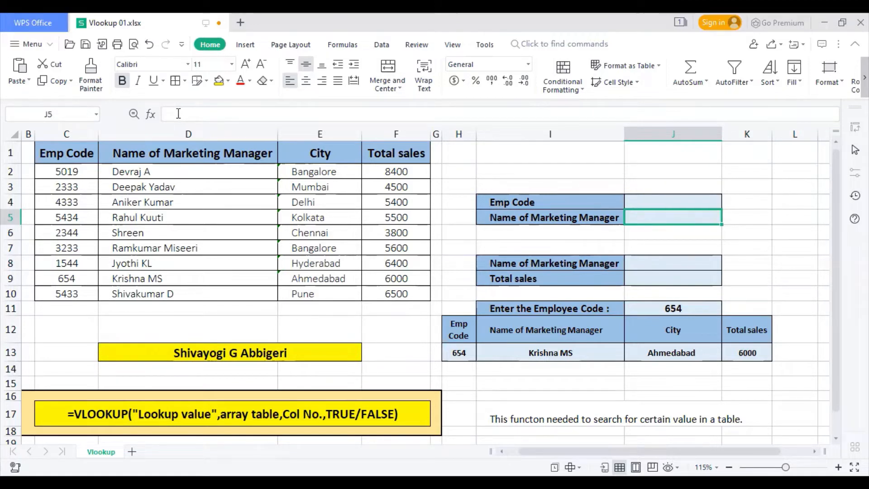
{"action": "left_click", "coordinate": [151, 116]}
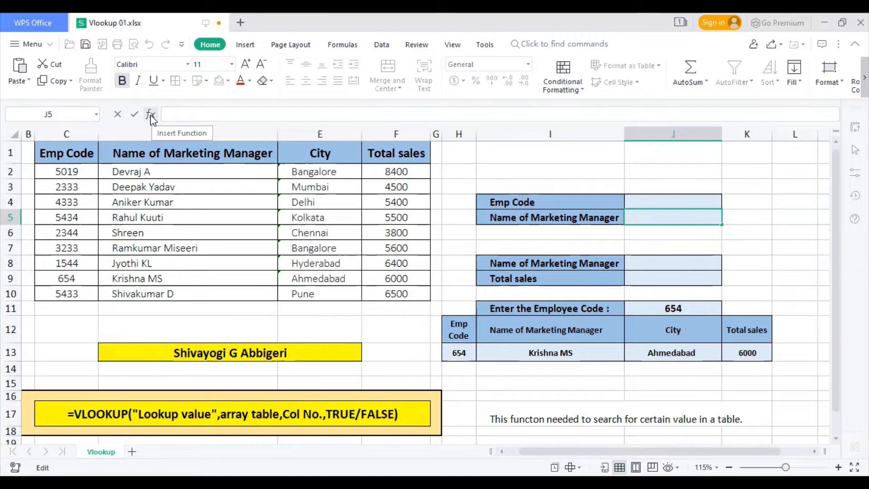
{"action": "left_click", "coordinate": [152, 116]}
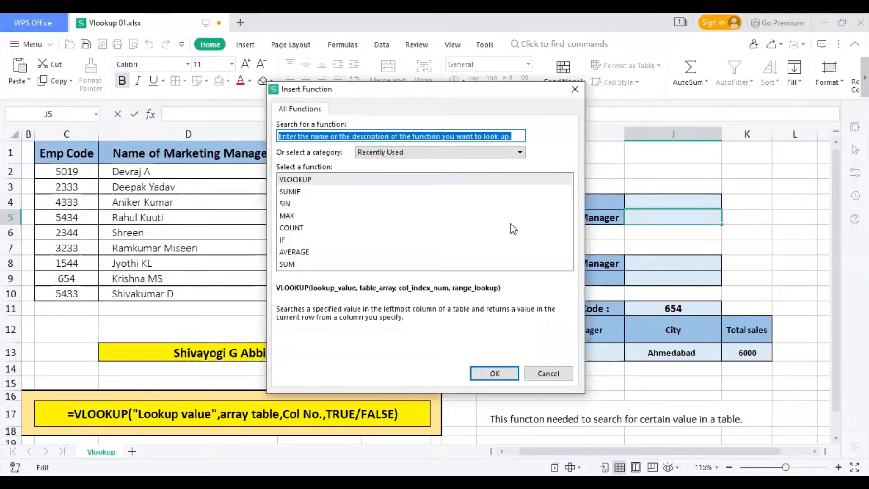
{"action": "type", "text": "vl"}
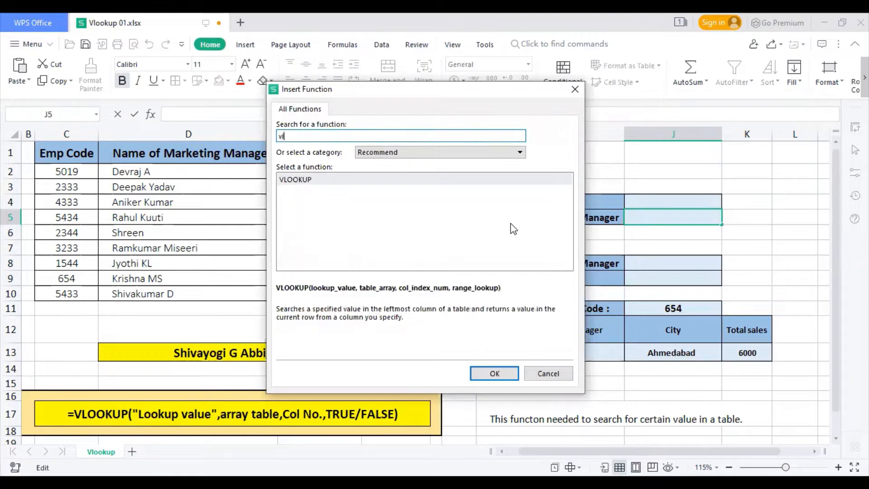
{"action": "type", "text": "ookup"}
{"action": "left_click", "coordinate": [510, 224]}
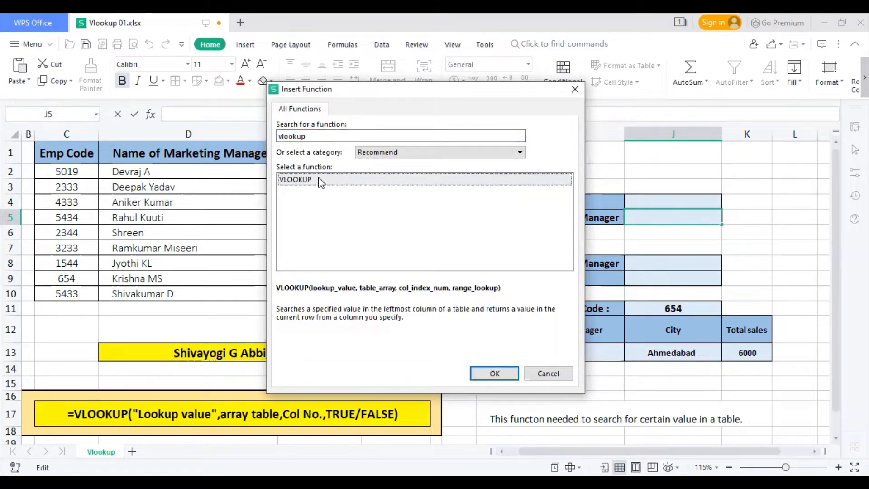
{"action": "left_click", "coordinate": [495, 374]}
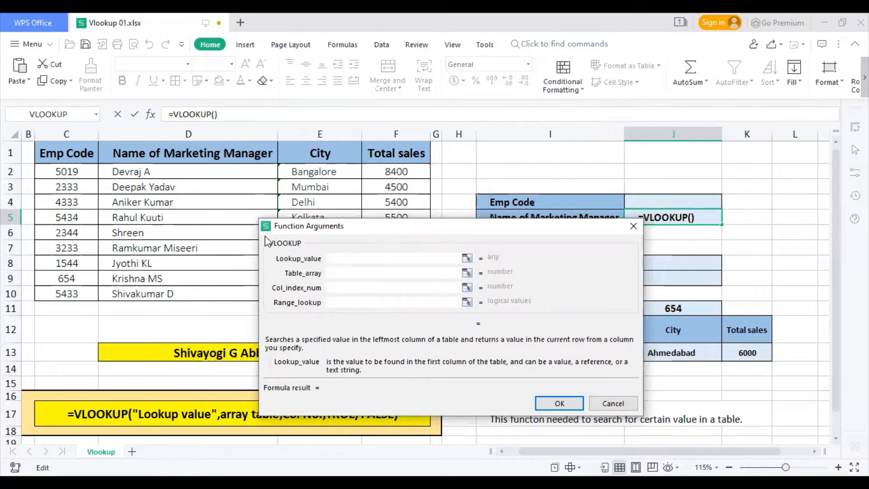
Step: Set the VLOOKUP's lookup value to J4 and its table array to C1:F10
{"action": "left_click_drag", "start_coordinate": [396, 233], "coordinate": [252, 248]}
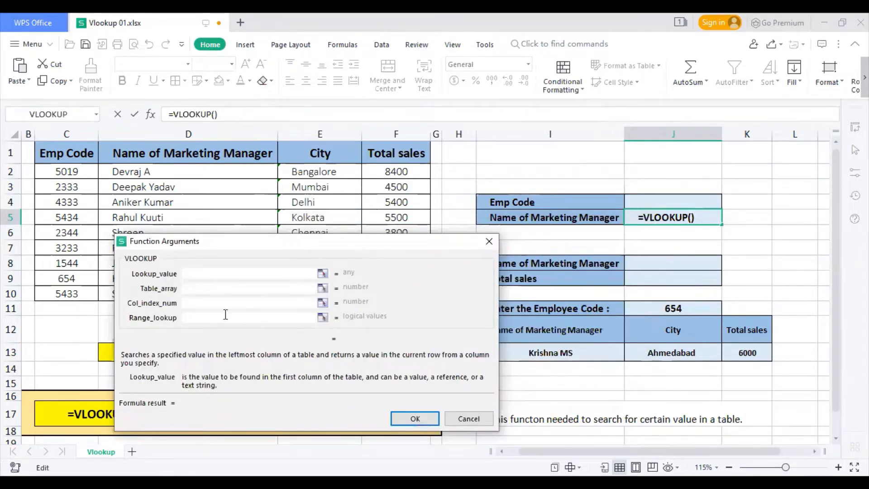
{"action": "left_click", "coordinate": [656, 202]}
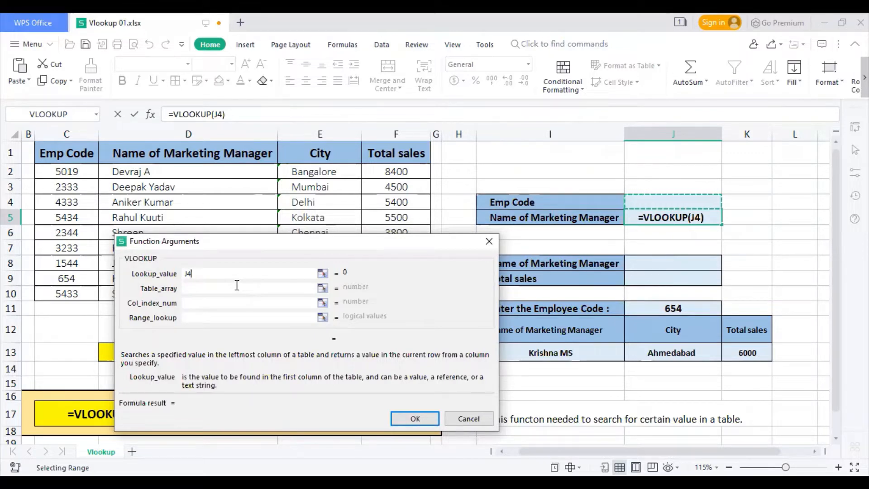
{"action": "left_click", "coordinate": [197, 288]}
{"action": "left_click_drag", "start_coordinate": [67, 153], "coordinate": [403, 294]}
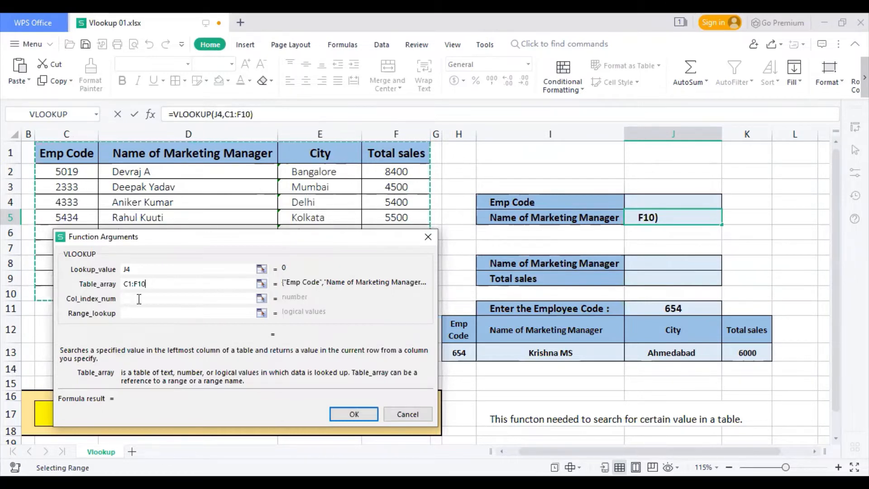
Step: Set the column index number to 2 and the range lookup to False, completing the VLOOKUP formula in J5
{"action": "left_click", "coordinate": [125, 298]}
{"action": "type", "text": "2"}
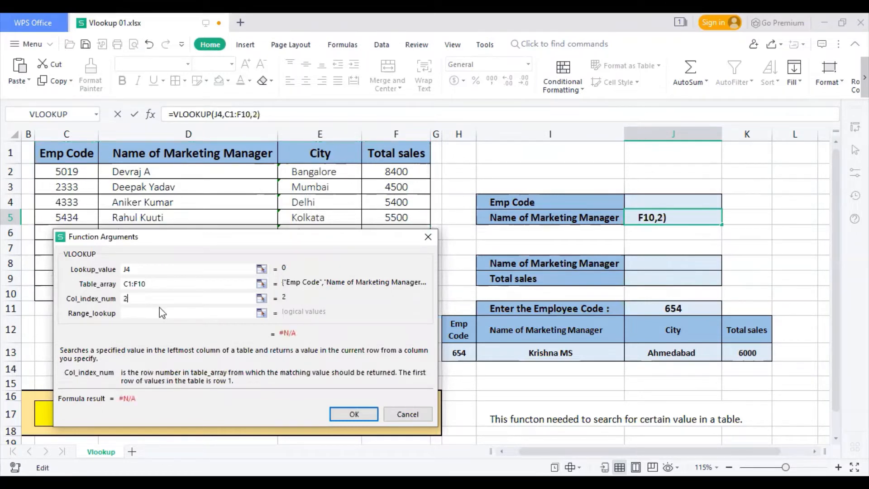
{"action": "left_click", "coordinate": [129, 313]}
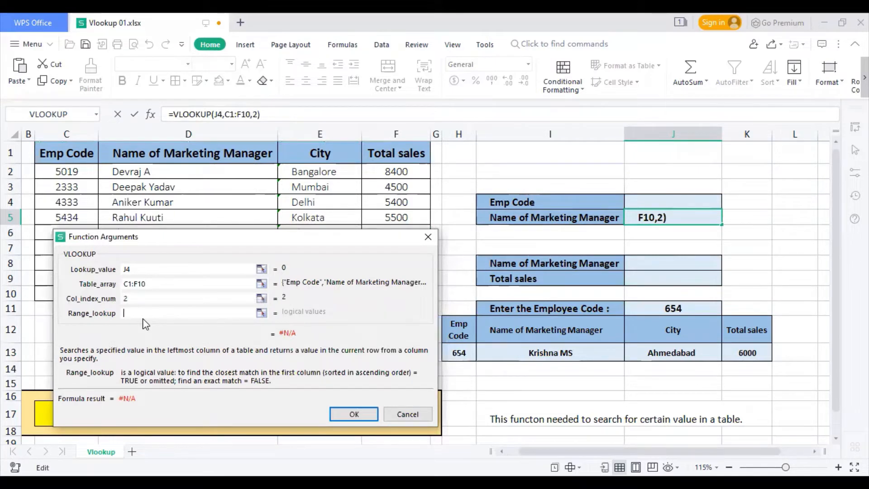
{"action": "type", "text": "F"}
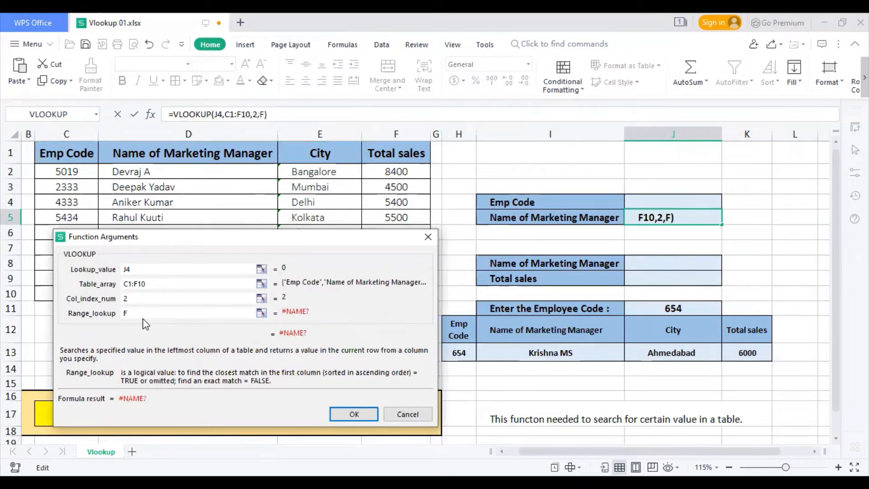
{"action": "type", "text": "alse"}
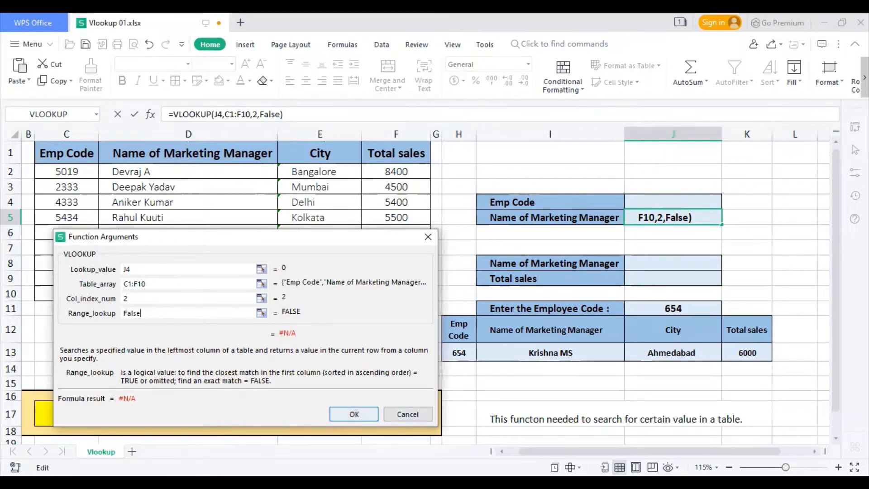
{"action": "left_click", "coordinate": [354, 414]}
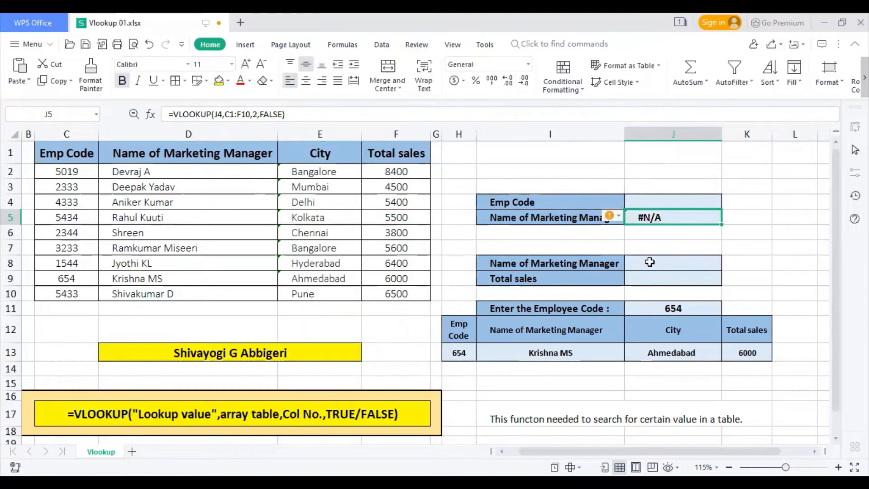
Step: Enter the employee code from C3 into J4 and select the matching record in C3:D3 to compare it
{"action": "left_click", "coordinate": [663, 203]}
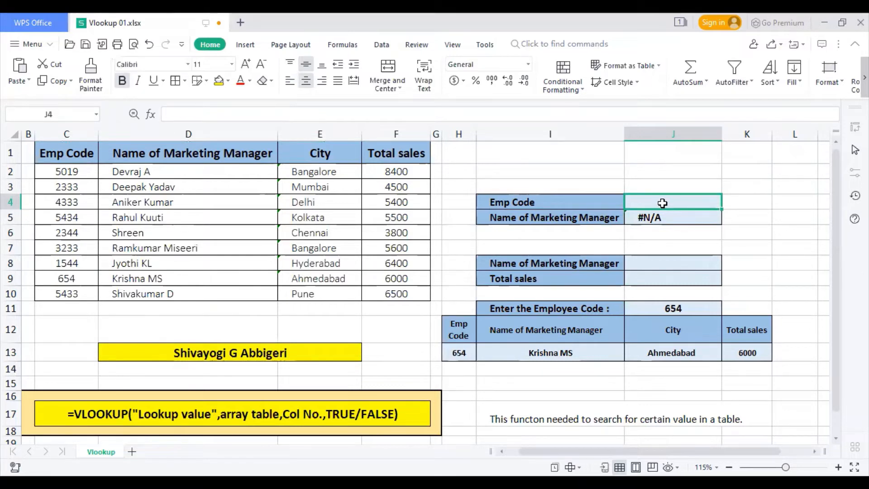
{"action": "type", "text": "2333"}
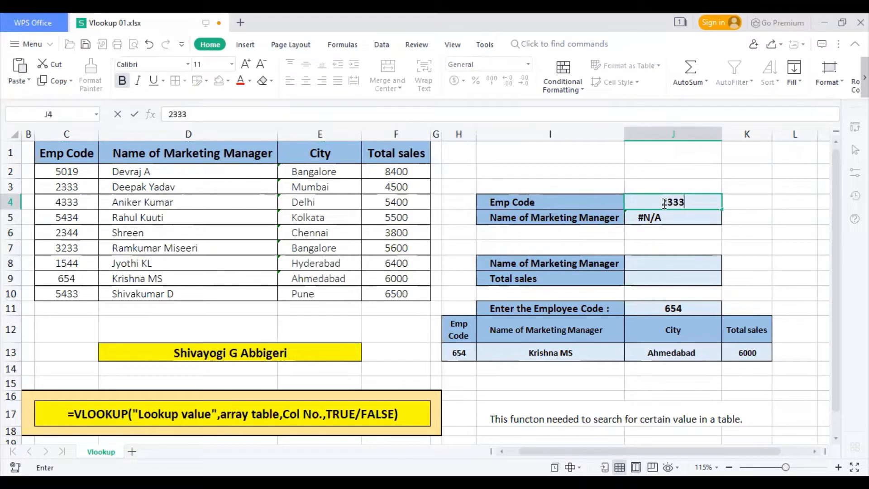
{"action": "key", "text": "Return"}
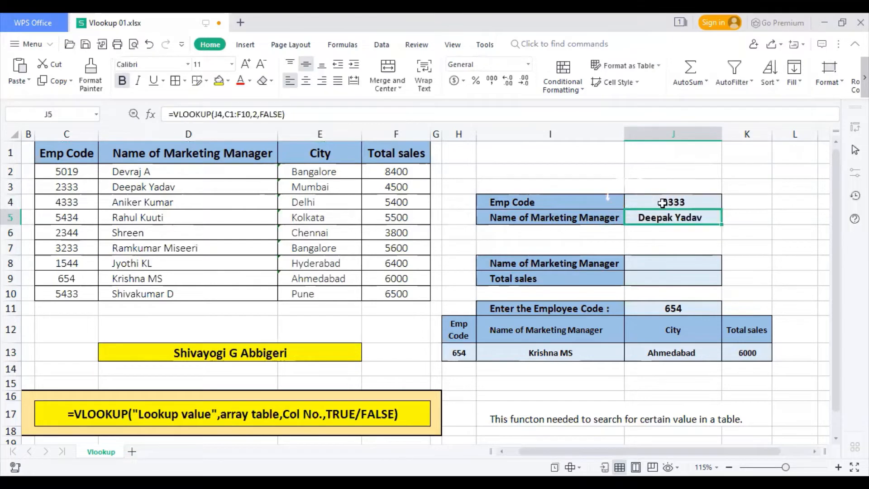
{"action": "left_click", "coordinate": [86, 188]}
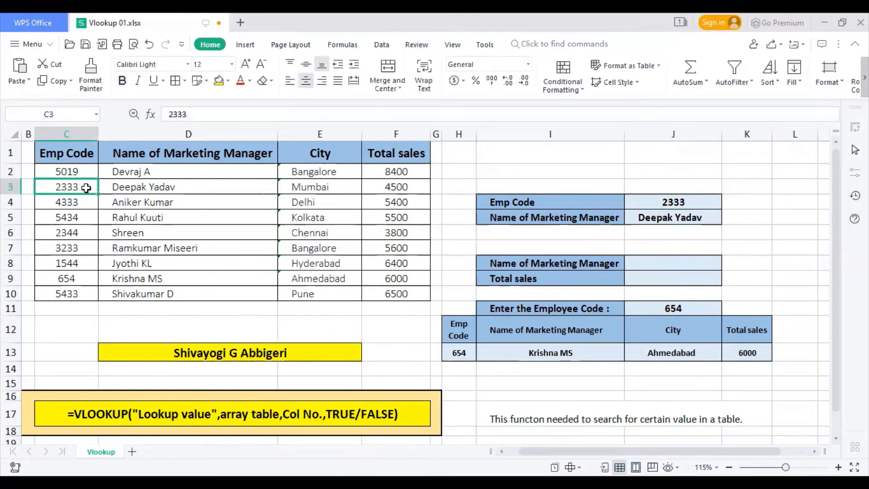
{"action": "left_click_drag", "start_coordinate": [86, 187], "coordinate": [141, 190]}
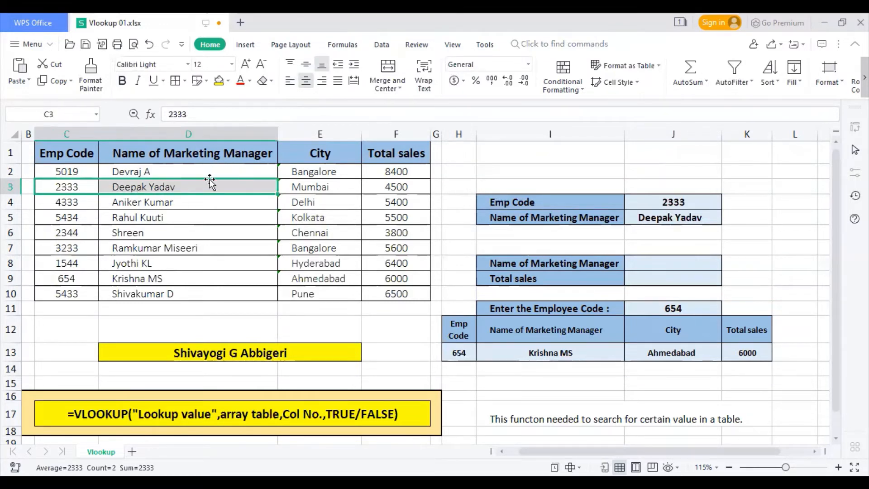
Step: Enter the marketing manager's name from D6 into cell J8 of the total sales lookup
{"action": "left_click", "coordinate": [665, 259]}
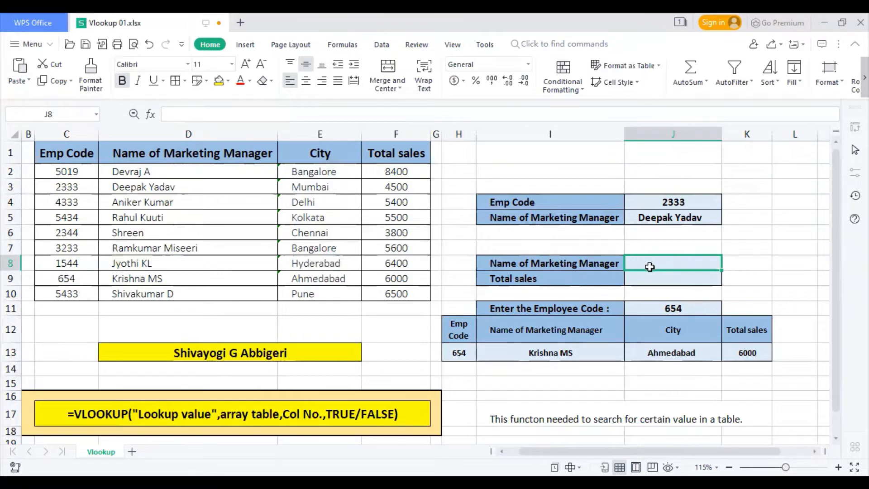
{"action": "left_click", "coordinate": [633, 276]}
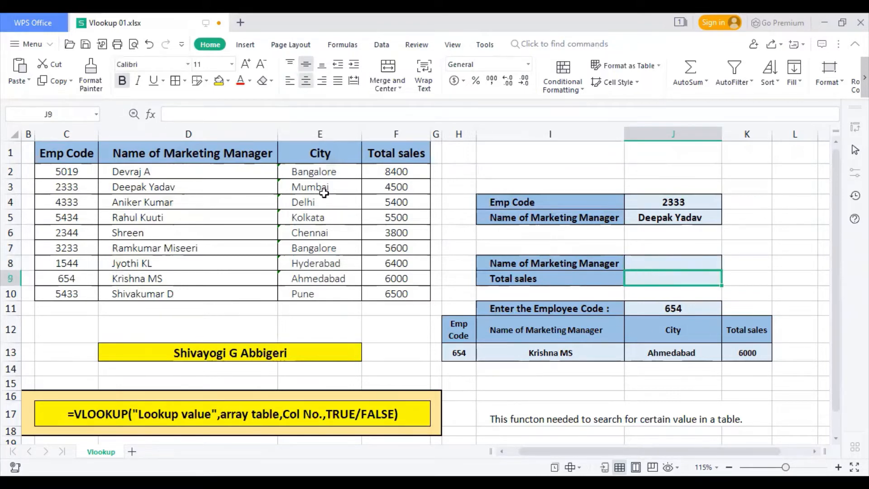
{"action": "left_click", "coordinate": [693, 266]}
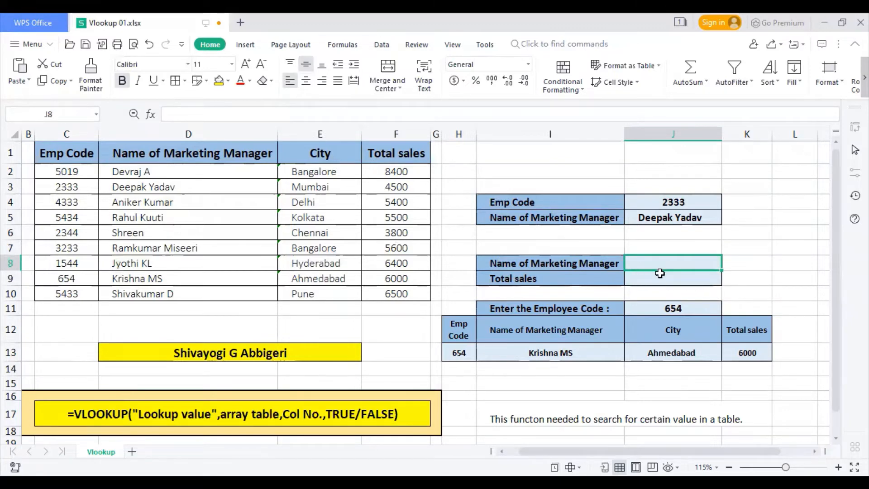
{"action": "type", "text": "Shreen"}
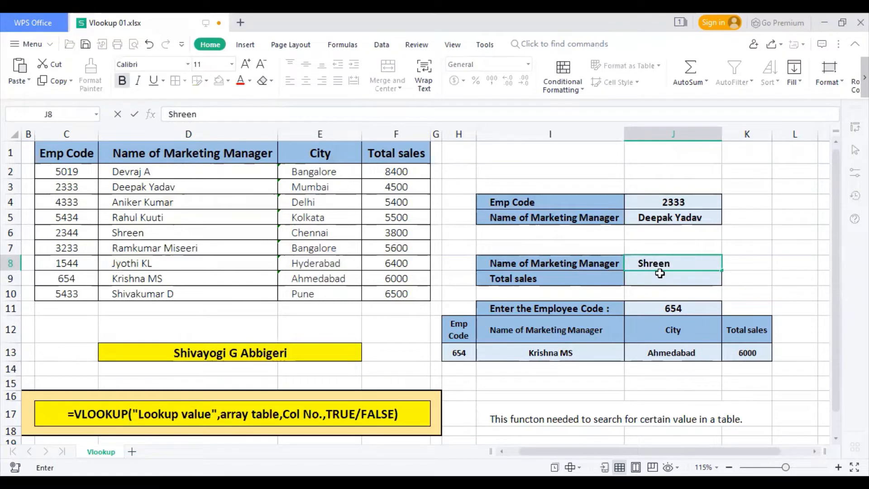
Step: Insert a VLOOKUP function in J9 with J8 as its lookup value and D1:F10 as its table array
{"action": "left_click", "coordinate": [660, 276]}
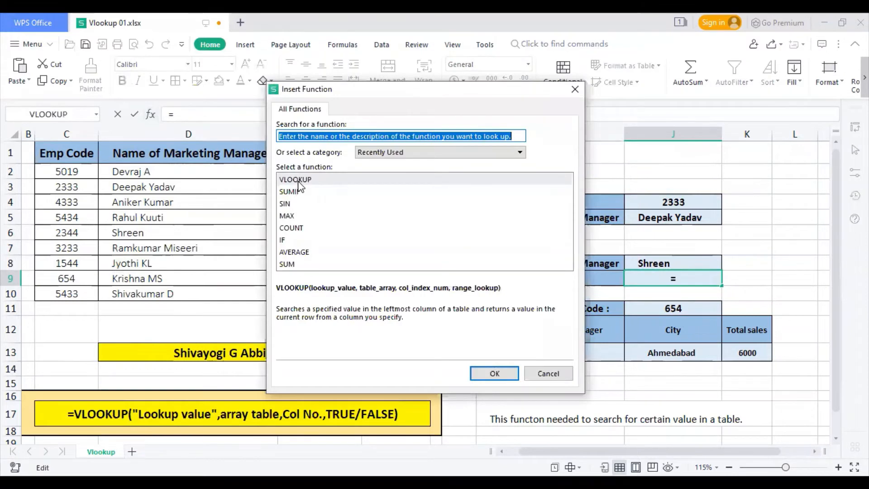
{"action": "double_click", "coordinate": [297, 180]}
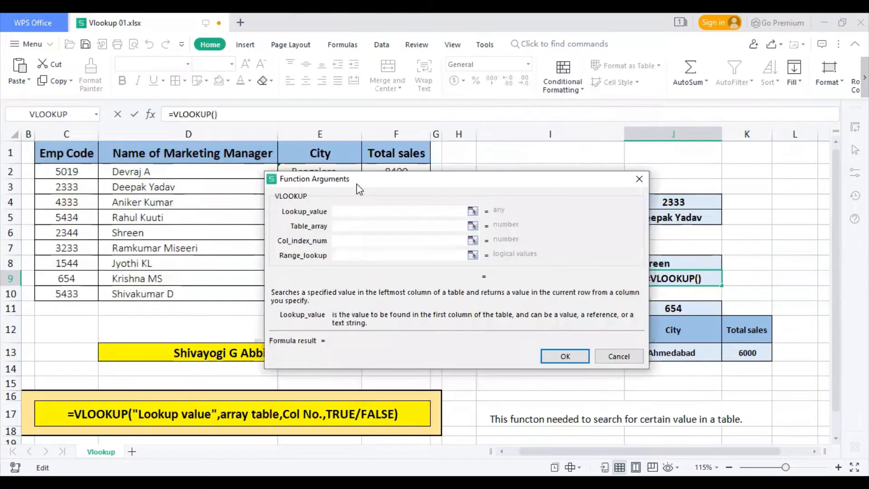
{"action": "left_click", "coordinate": [666, 265]}
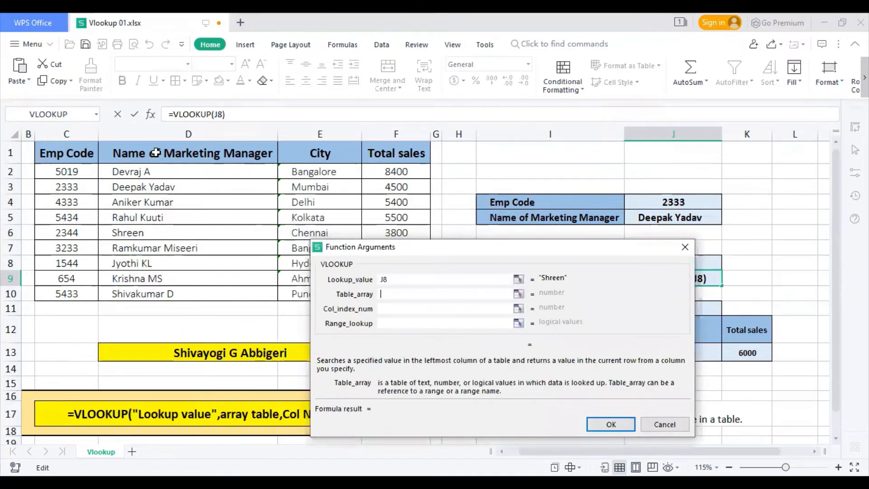
{"action": "left_click_drag", "start_coordinate": [136, 153], "coordinate": [397, 297]}
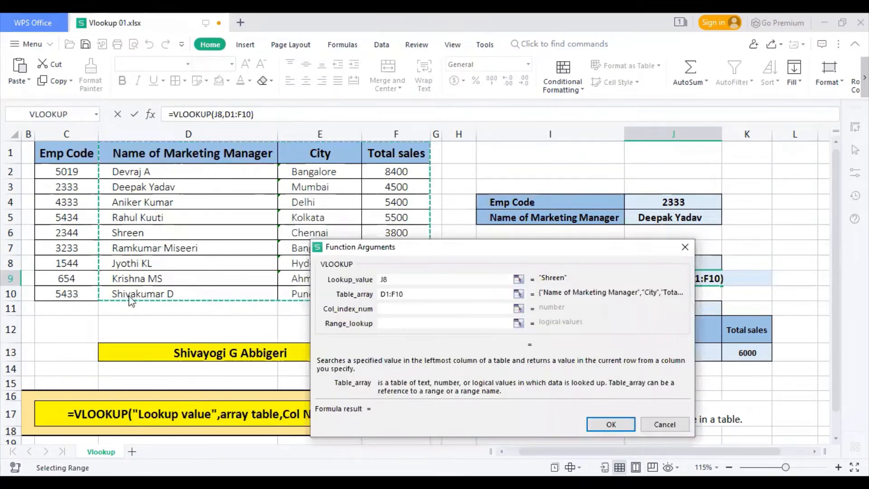
Step: Set the column index number to 3 and the range lookup to false, completing the VLOOKUP formula in J9
{"action": "key", "text": "Tab"}
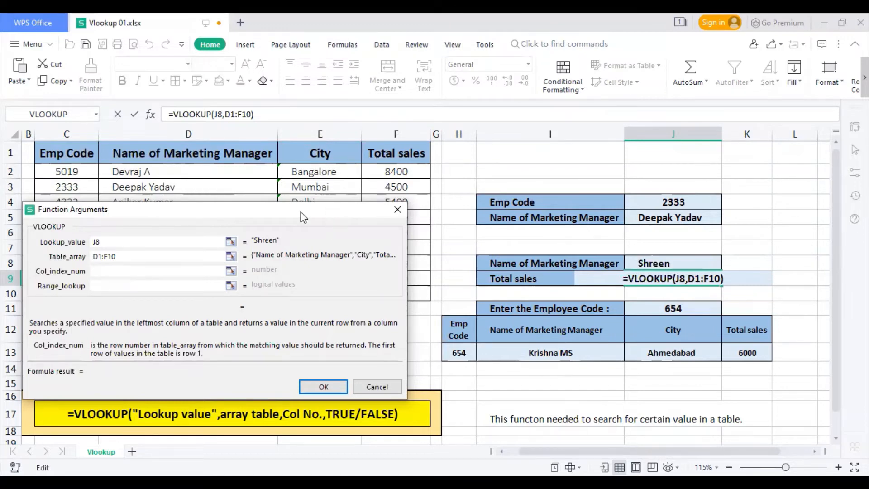
{"action": "type", "text": "3"}
{"action": "key", "text": "Tab"}
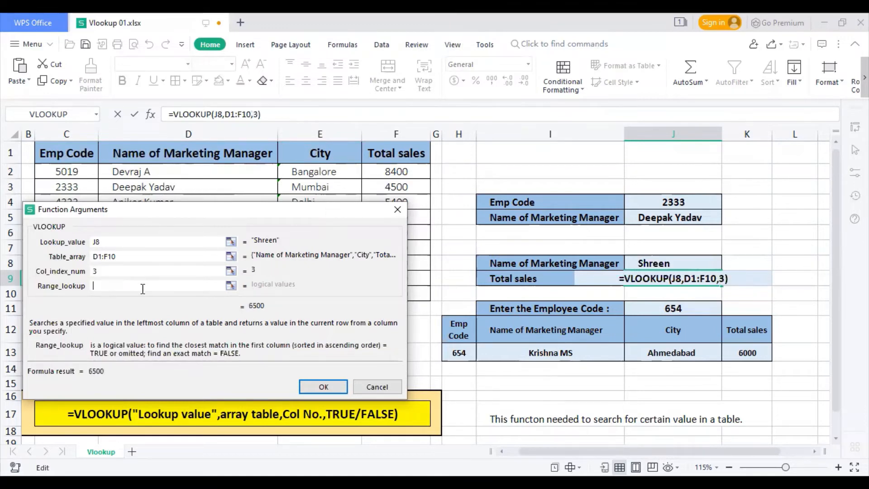
{"action": "type", "text": "f"}
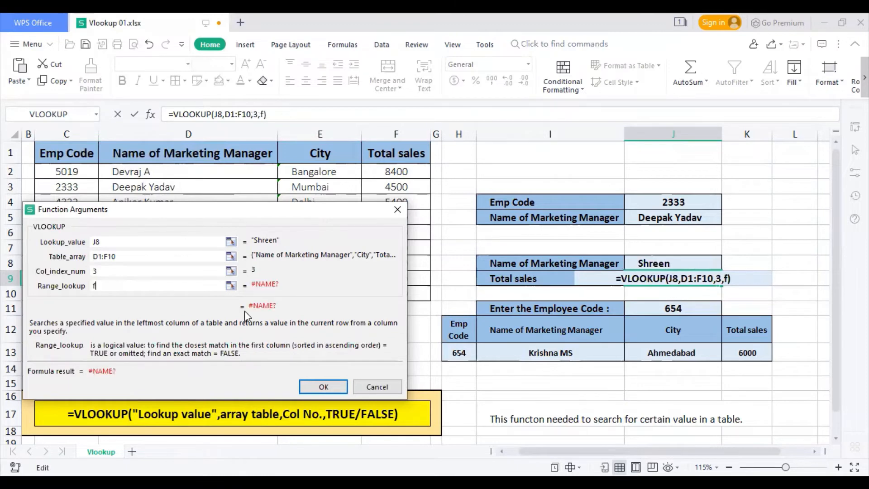
{"action": "type", "text": "alse"}
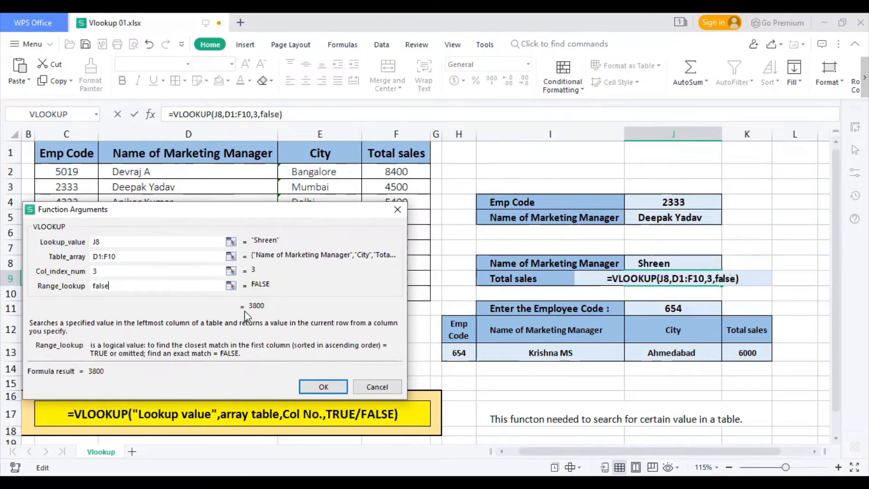
{"action": "left_click", "coordinate": [323, 386]}
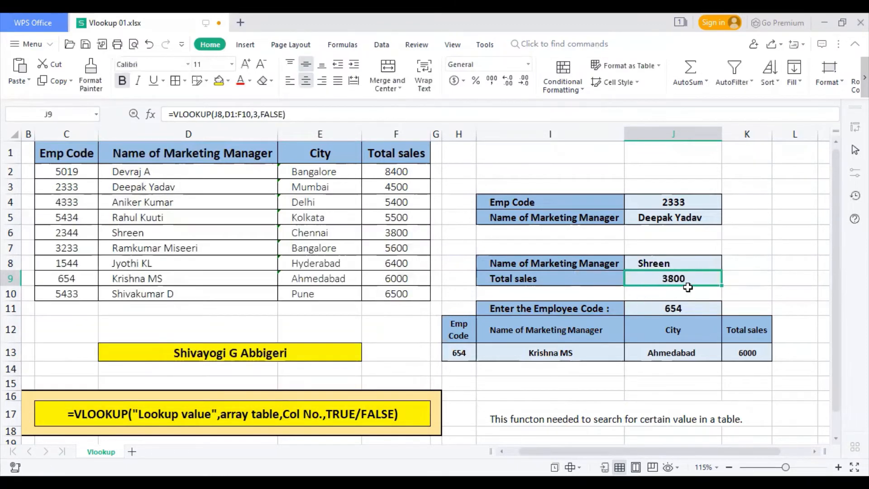
Step: Enter the marketing manager's name from D5 into J8 and select the matching record in C5:F5 to compare it
{"action": "left_click", "coordinate": [685, 263]}
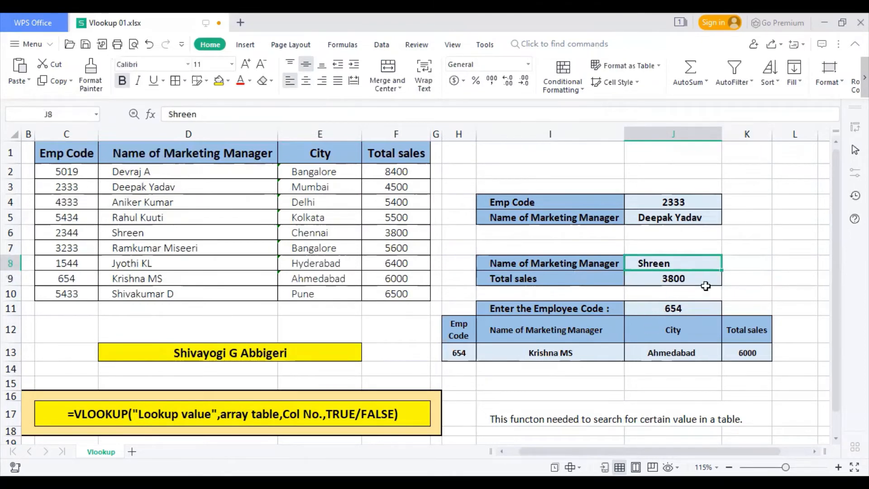
{"action": "type", "text": "R"}
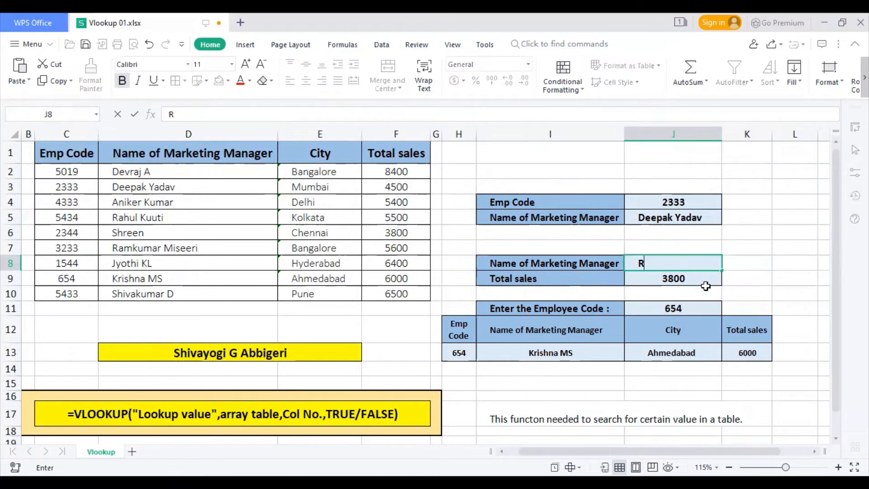
{"action": "type", "text": "ahu"}
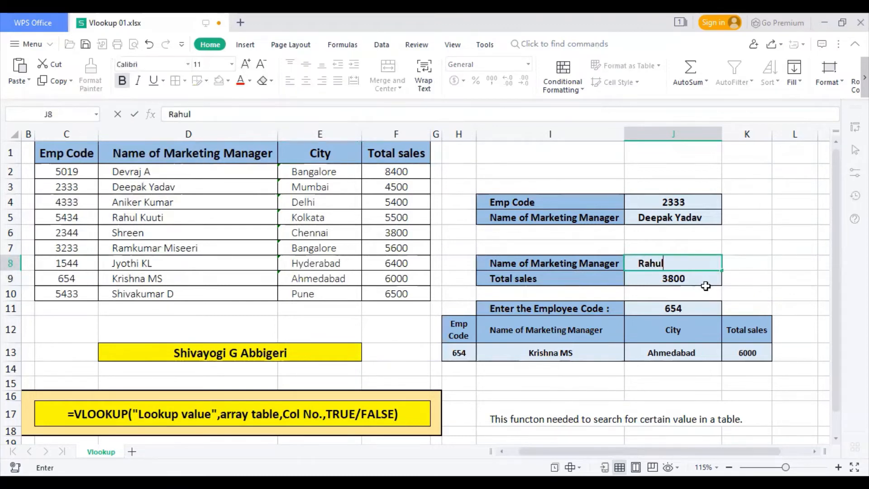
{"action": "type", "text": "l"}
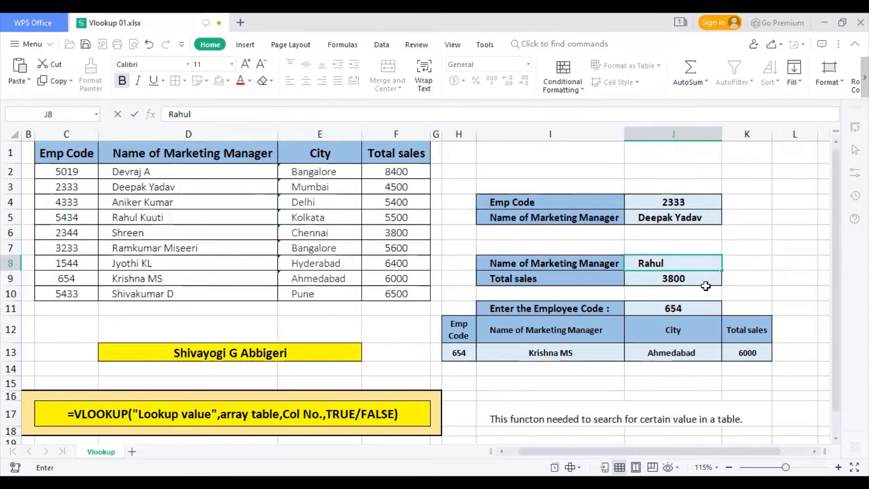
{"action": "type", "text": " kuuti"}
{"action": "key", "text": "Return"}
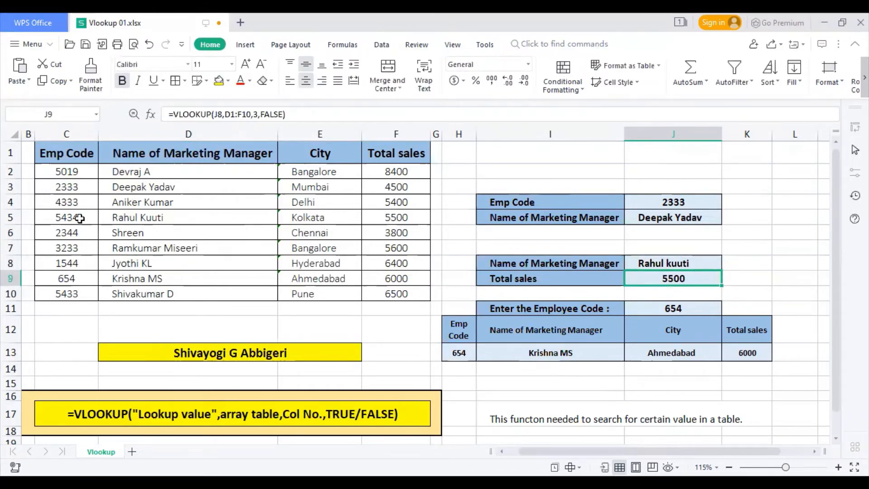
{"action": "left_click_drag", "start_coordinate": [68, 218], "coordinate": [403, 219]}
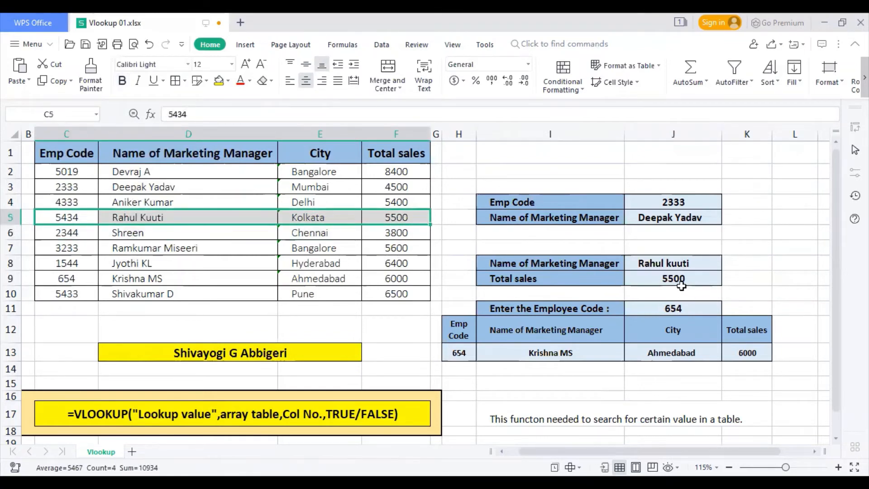
Step: Enter the marketing manager's name from D2 into J8, correcting its spelling to match the table
{"action": "left_click", "coordinate": [678, 268]}
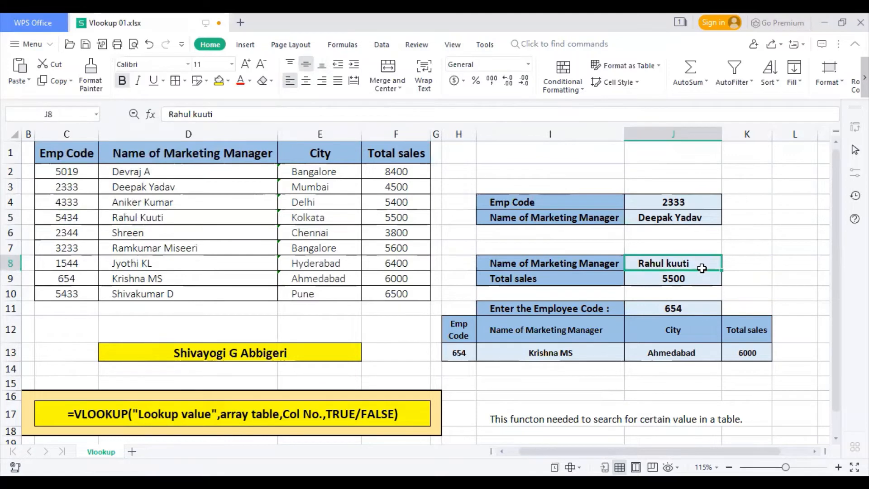
{"action": "type", "text": "Deve"}
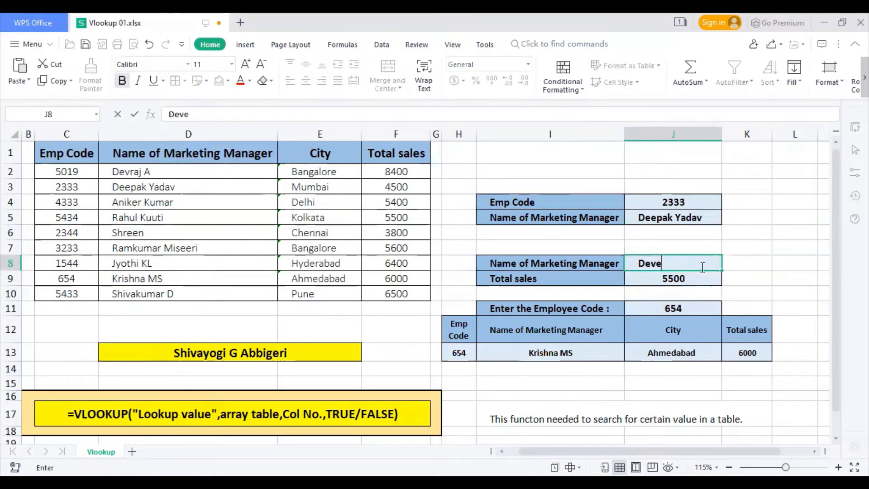
{"action": "type", "text": "aj A"}
{"action": "key", "text": "Return"}
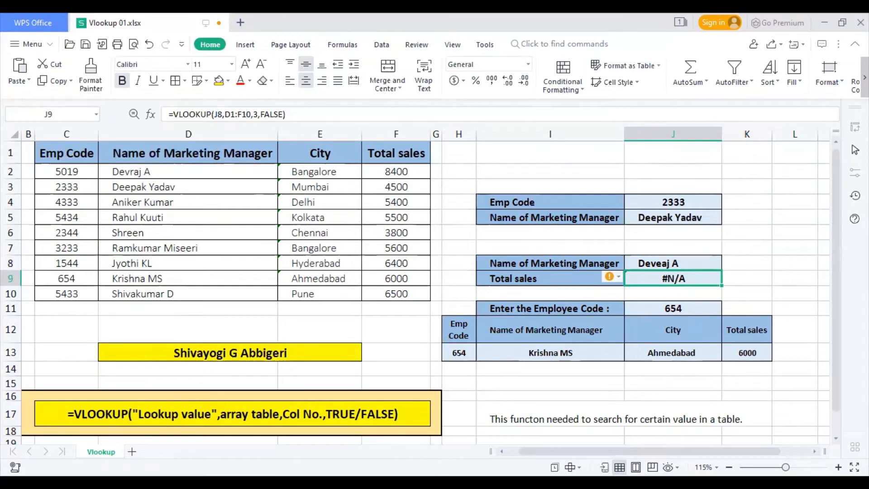
{"action": "left_click", "coordinate": [669, 267]}
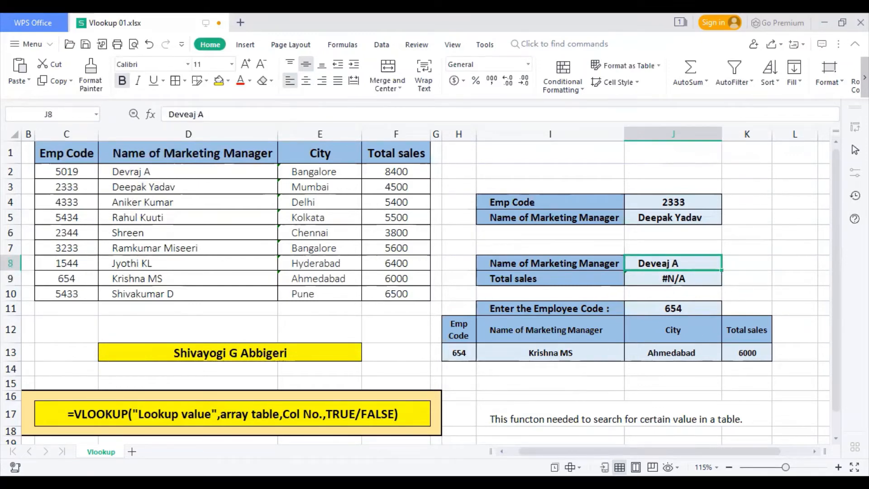
{"action": "type", "text": "Dev"}
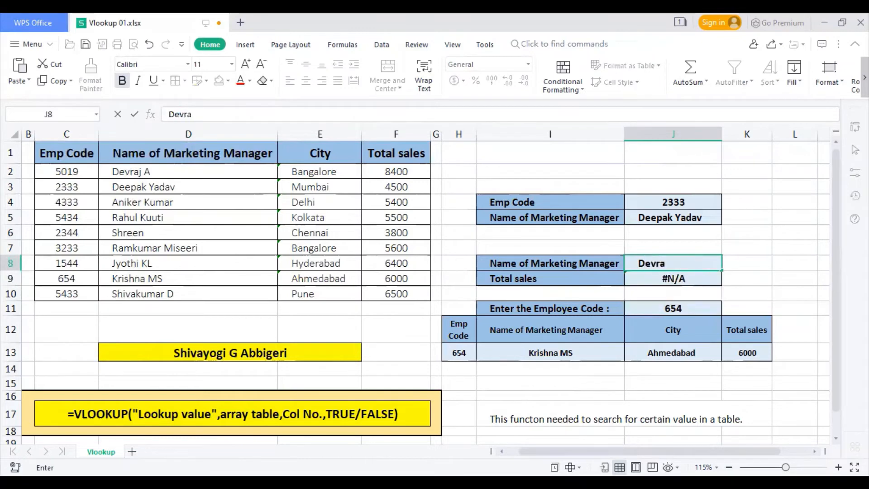
{"action": "key", "text": "Return"}
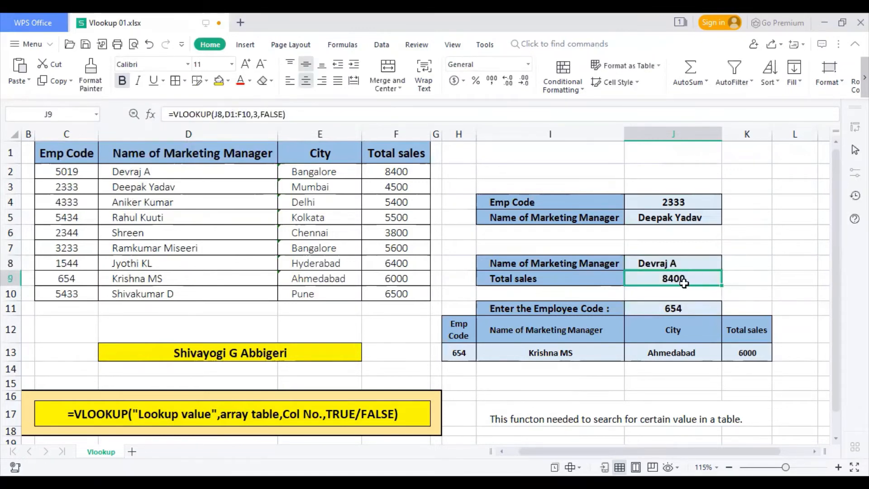
Step: Copy the marketing manager's name from D5 and paste it over the name in J8
{"action": "double_click", "coordinate": [192, 218]}
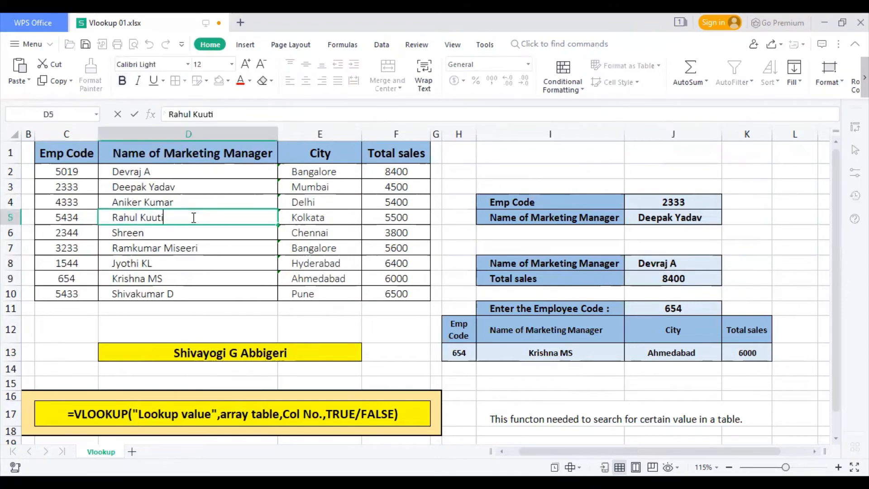
{"action": "left_click_drag", "start_coordinate": [192, 218], "coordinate": [95, 222]}
{"action": "key", "text": "ctrl+c"}
{"action": "double_click", "coordinate": [700, 264]}
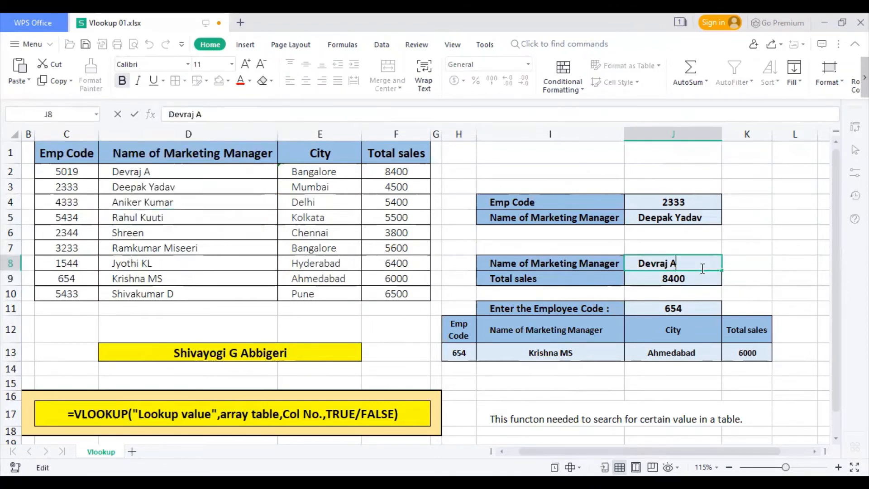
{"action": "left_click_drag", "start_coordinate": [700, 264], "coordinate": [593, 264]}
{"action": "key", "text": "ctrl+v"}
{"action": "key", "text": "Return"}
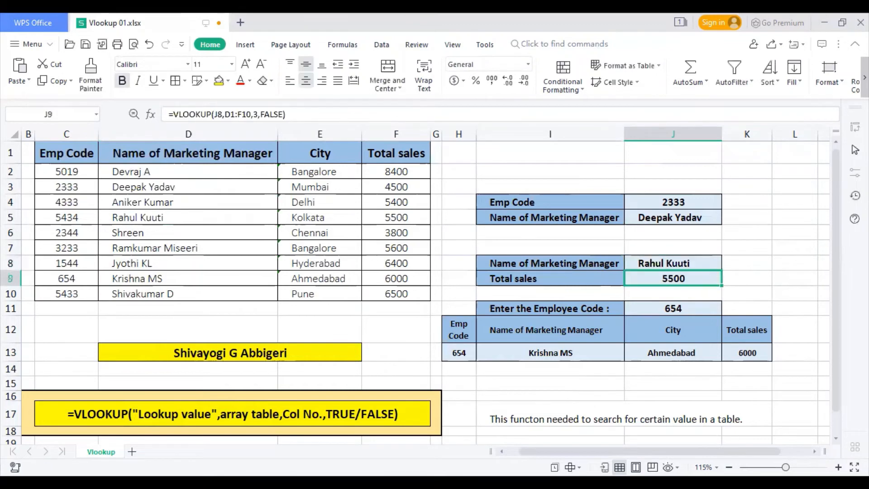
{"action": "left_click", "coordinate": [785, 270]}
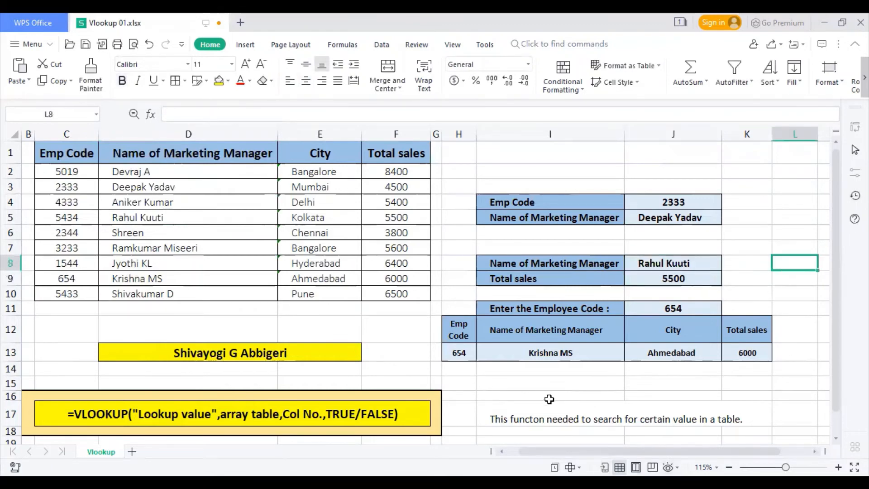
Step: Replace the name in J8 with the one from D2 and select the matching record in D2:F2 to compare it
{"action": "left_click", "coordinate": [699, 263]}
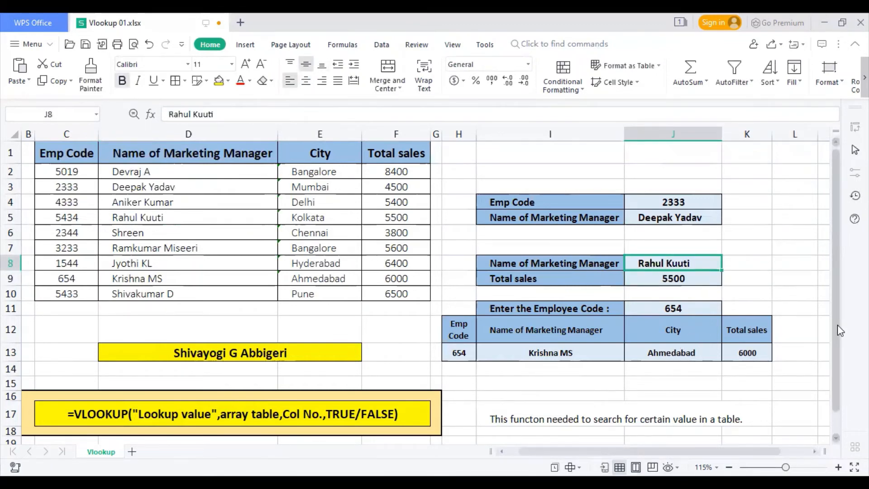
{"action": "type", "text": "Dev"}
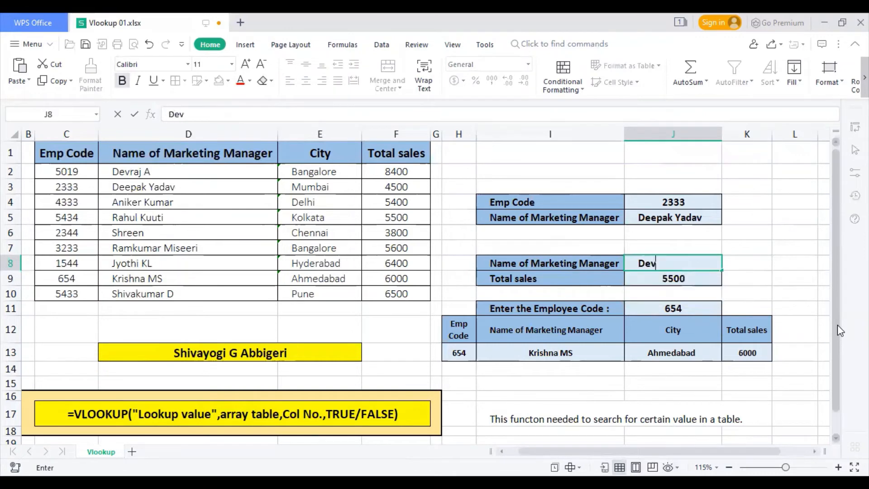
{"action": "type", "text": "raj A"}
{"action": "key", "text": "Return"}
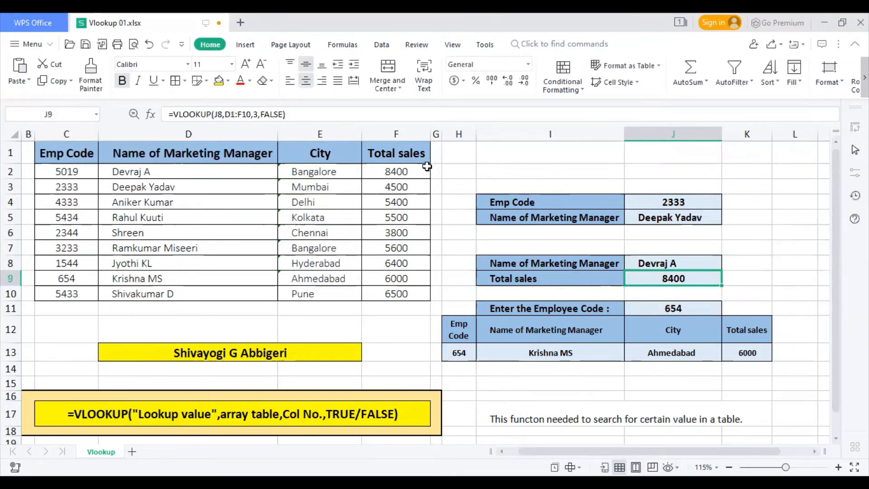
{"action": "left_click_drag", "start_coordinate": [423, 171], "coordinate": [248, 173]}
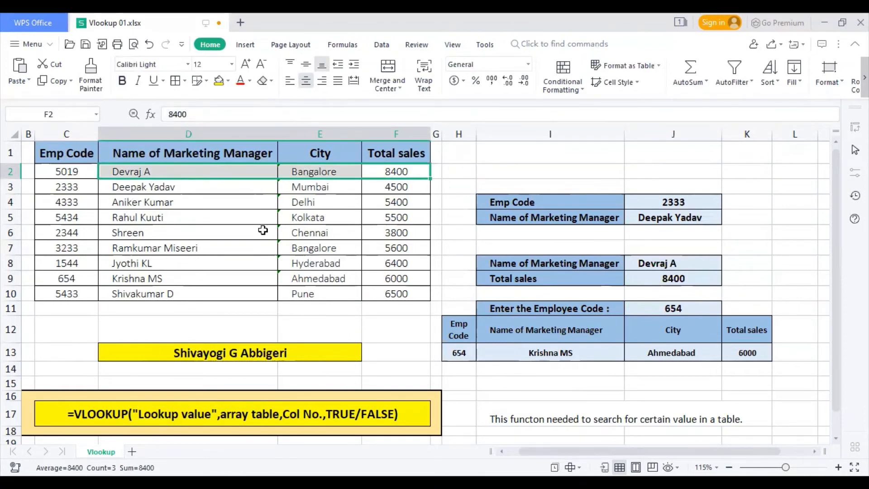
{"action": "left_click", "coordinate": [90, 170]}
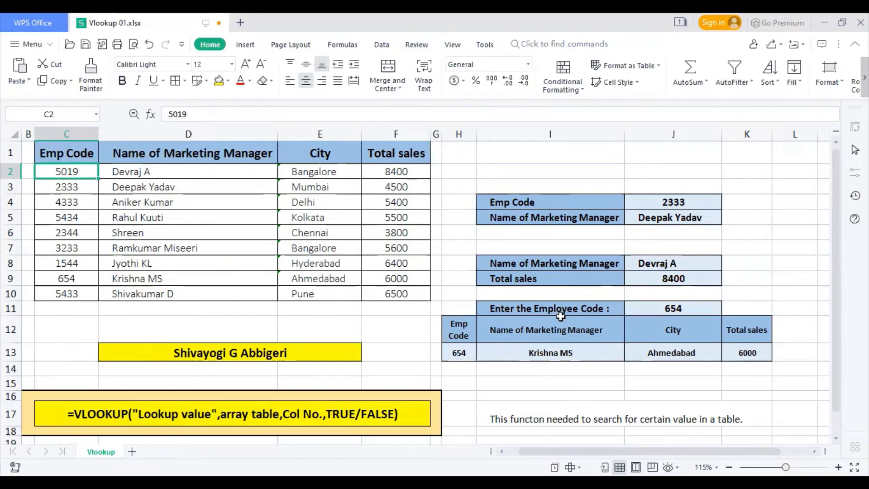
Step: Enter the employee code from C8 into J11 and select the returned record in row 13 to review it
{"action": "left_click", "coordinate": [661, 313]}
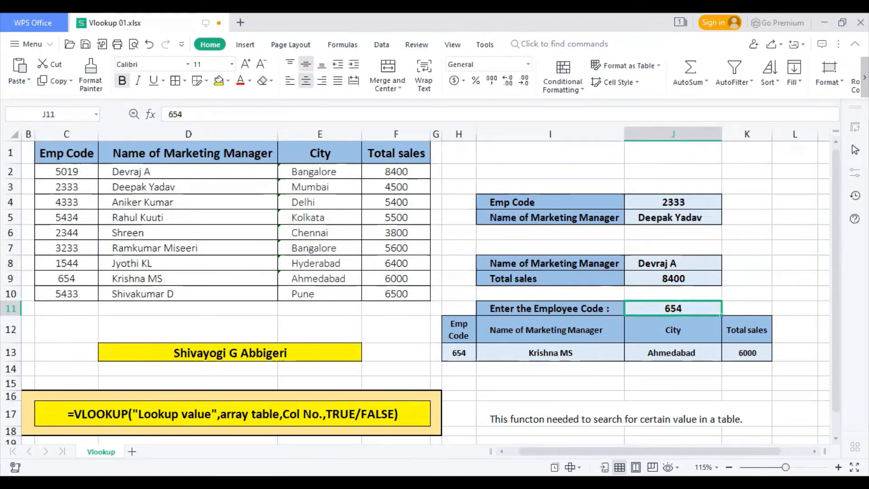
{"action": "type", "text": "15"}
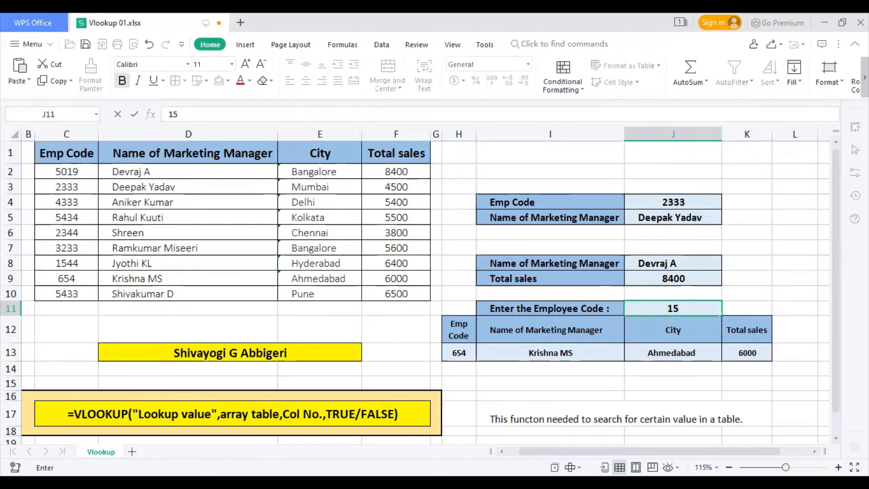
{"action": "type", "text": "44"}
{"action": "key", "text": "Return"}
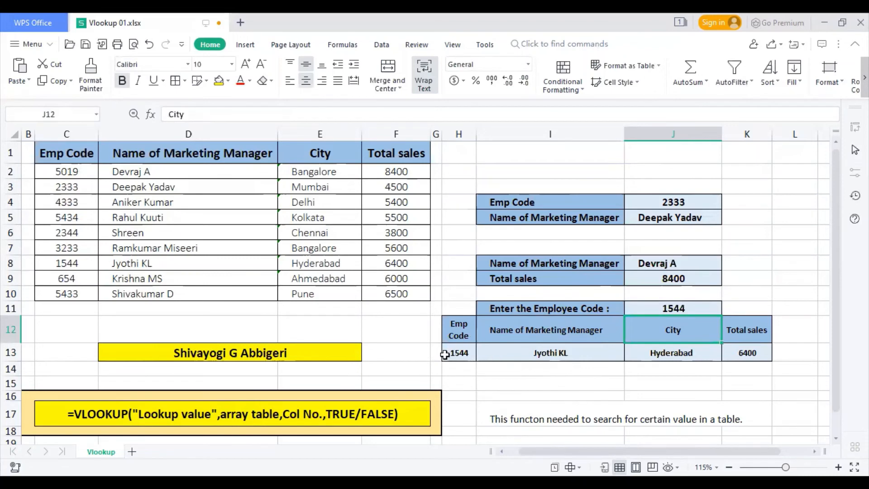
{"action": "left_click", "coordinate": [459, 353]}
{"action": "left_click_drag", "start_coordinate": [475, 353], "coordinate": [742, 349]}
Step: Enter the employee code from C9 into J11 and compare the returned record in H13:K13 with the table row C9:F9
{"action": "left_click", "coordinate": [698, 308]}
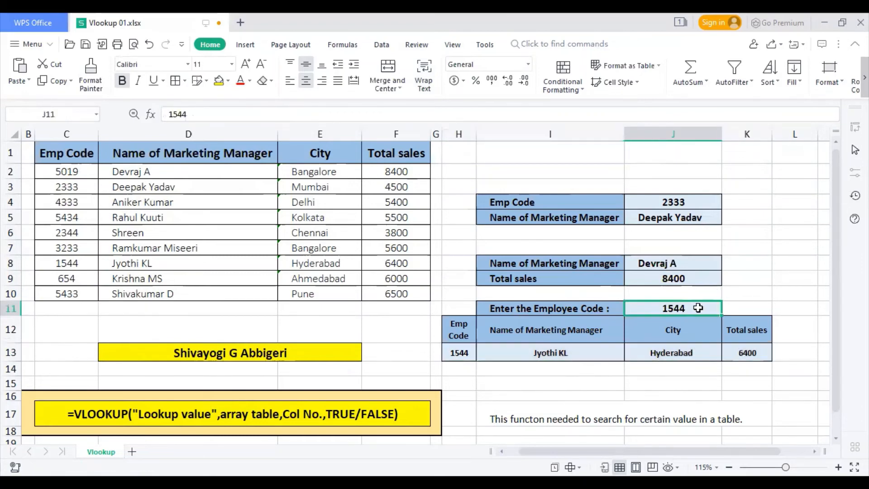
{"action": "type", "text": "65"}
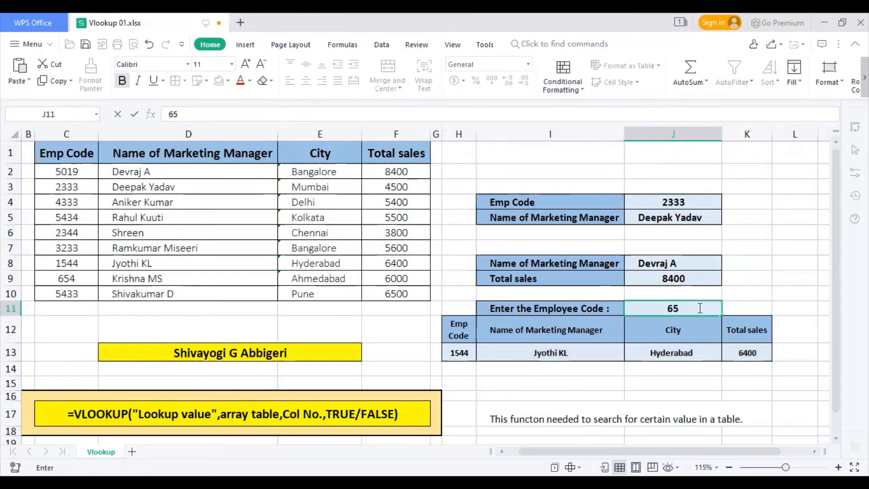
{"action": "type", "text": "4"}
{"action": "key", "text": "Up"}
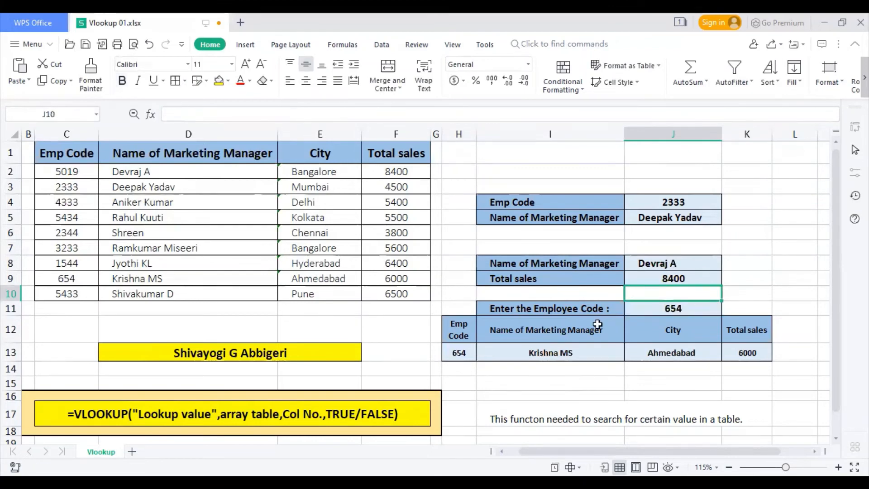
{"action": "left_click_drag", "start_coordinate": [466, 352], "coordinate": [747, 353]}
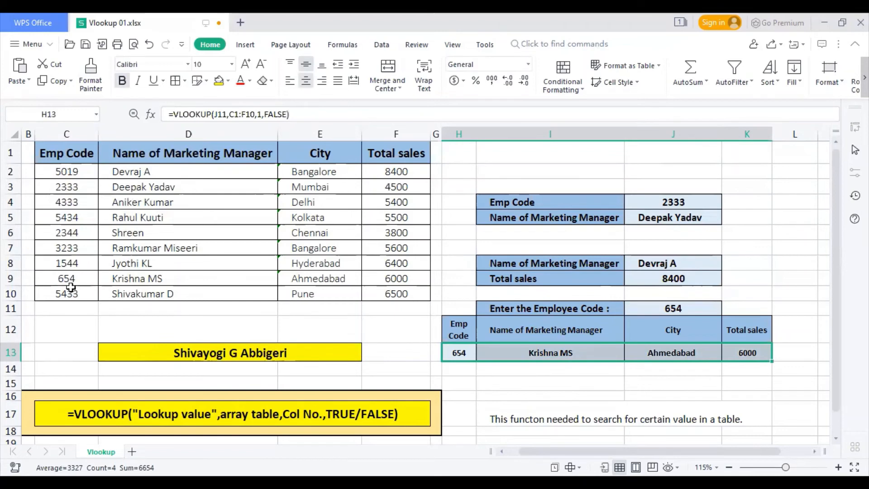
{"action": "left_click_drag", "start_coordinate": [53, 282], "coordinate": [391, 278]}
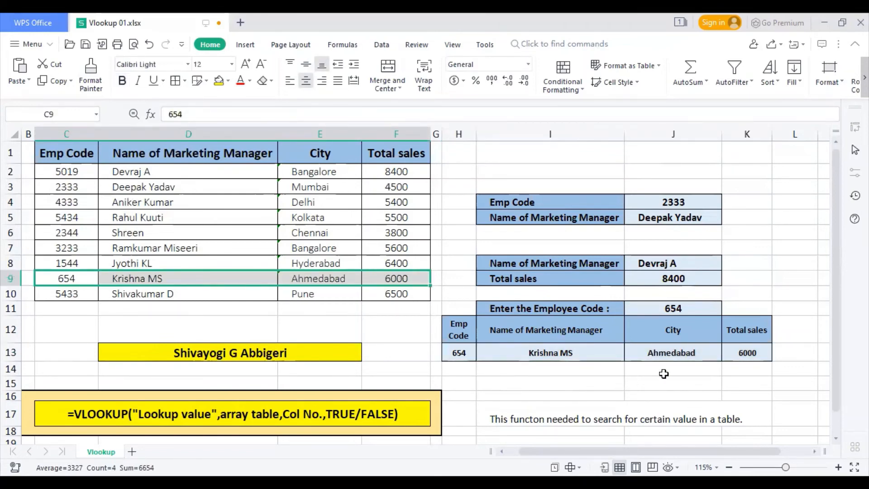
Step: Inspect the arguments and referenced ranges of the VLOOKUP formula in J5, leaving the formula as it is
{"action": "left_click", "coordinate": [671, 219]}
{"action": "left_click", "coordinate": [255, 114]}
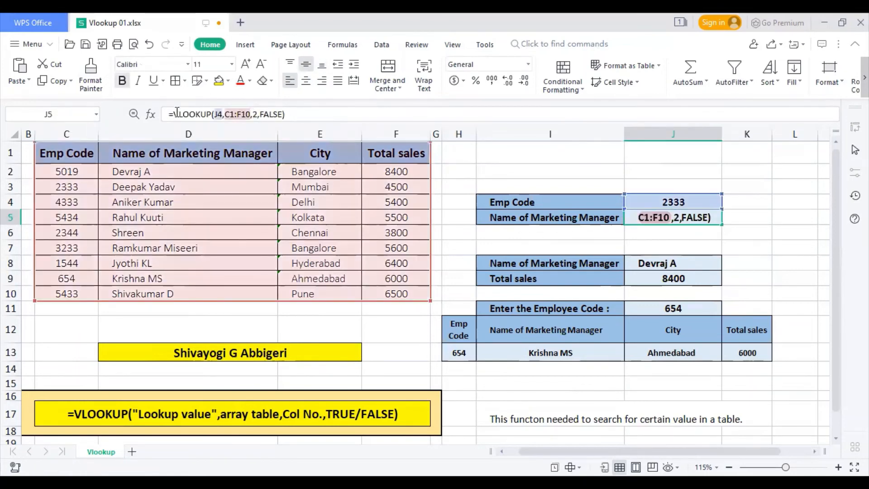
{"action": "left_click", "coordinate": [764, 288]}
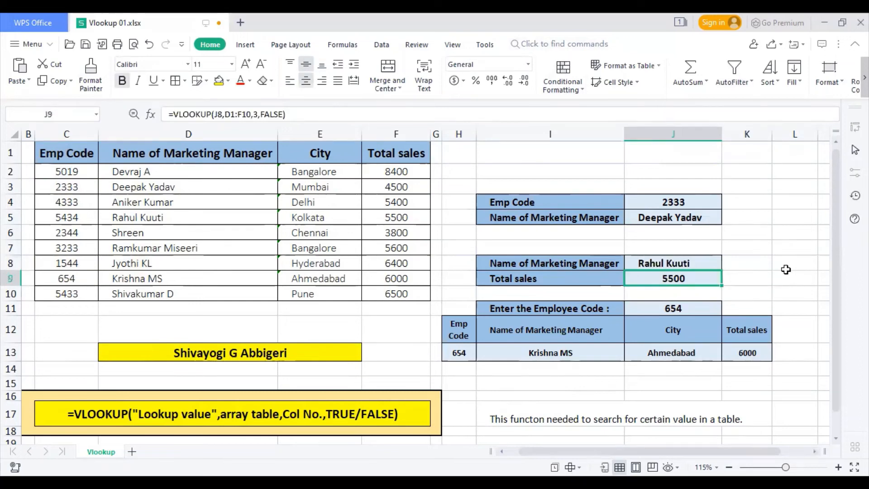
Step: Enter the marketing manager's name from D2 into J8 and select the matching record in D2:F2 to compare the total sales
{"action": "left_click", "coordinate": [786, 269]}
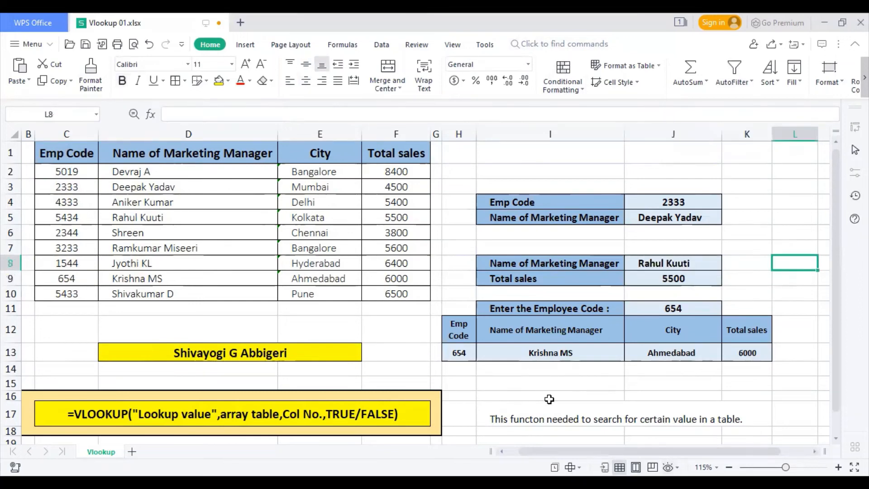
{"action": "left_click", "coordinate": [699, 263]}
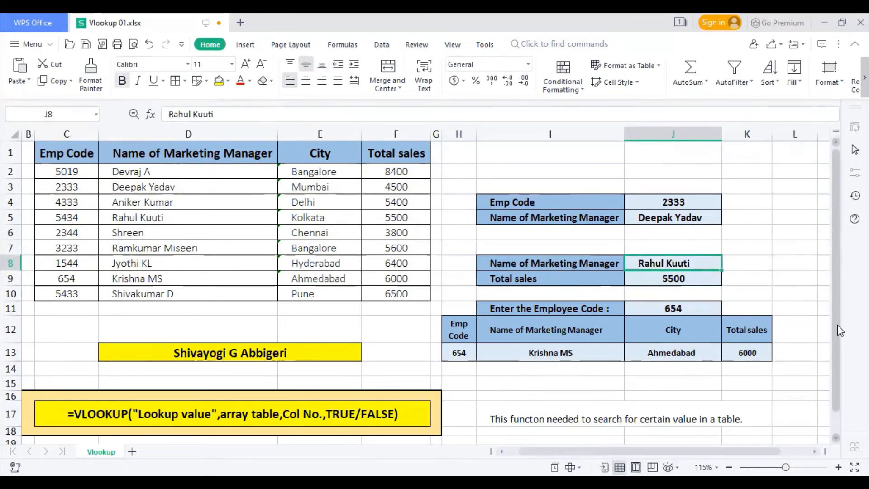
{"action": "type", "text": "Devraj A"}
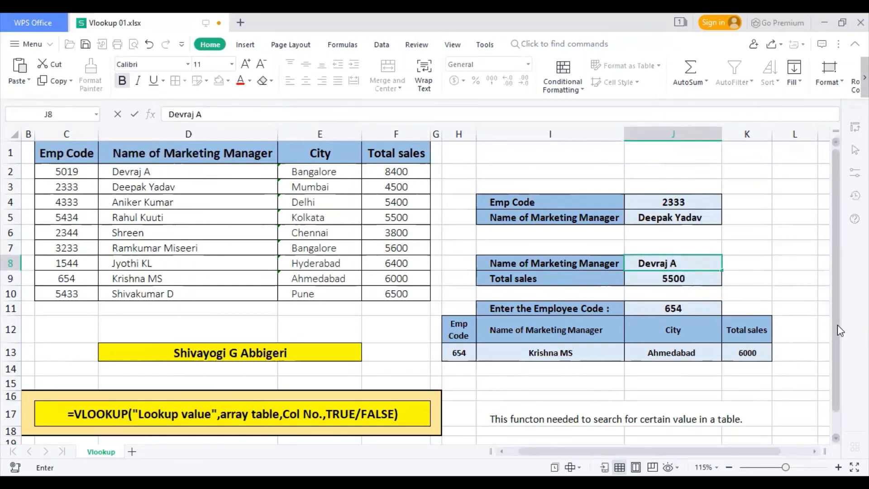
{"action": "key", "text": "Return"}
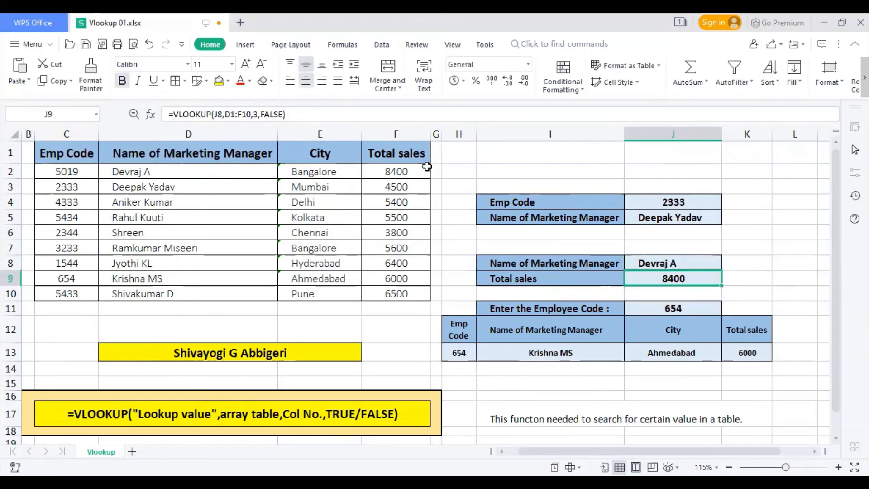
{"action": "left_click_drag", "start_coordinate": [419, 171], "coordinate": [243, 172]}
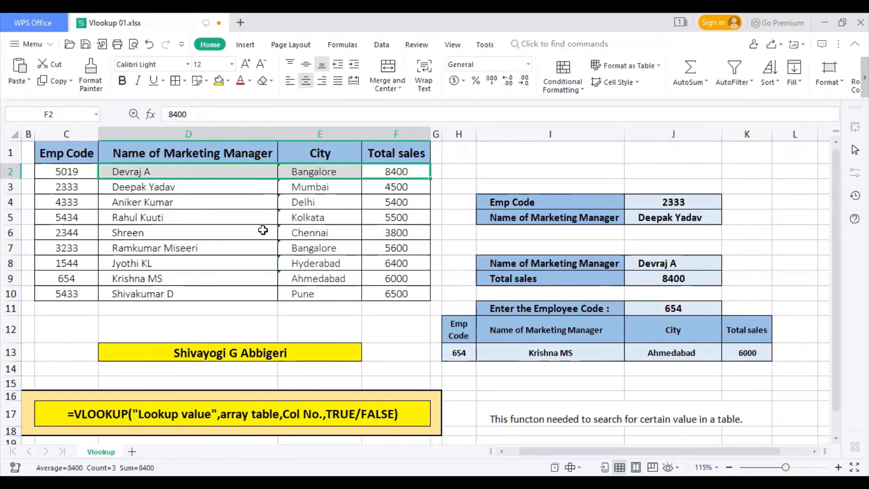
Step: Enter the employee code from C8 into J11 and select the returned record details in row 13 to review them
{"action": "left_click", "coordinate": [89, 171]}
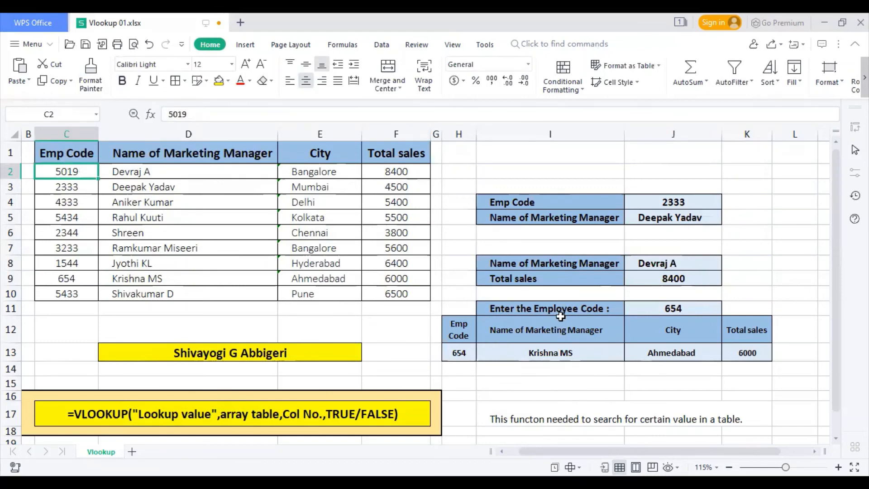
{"action": "left_click", "coordinate": [660, 311]}
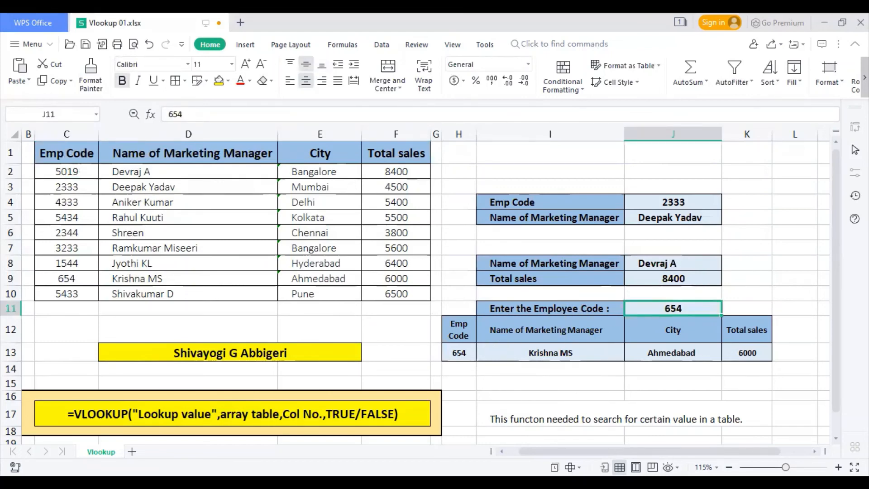
{"action": "type", "text": "15"}
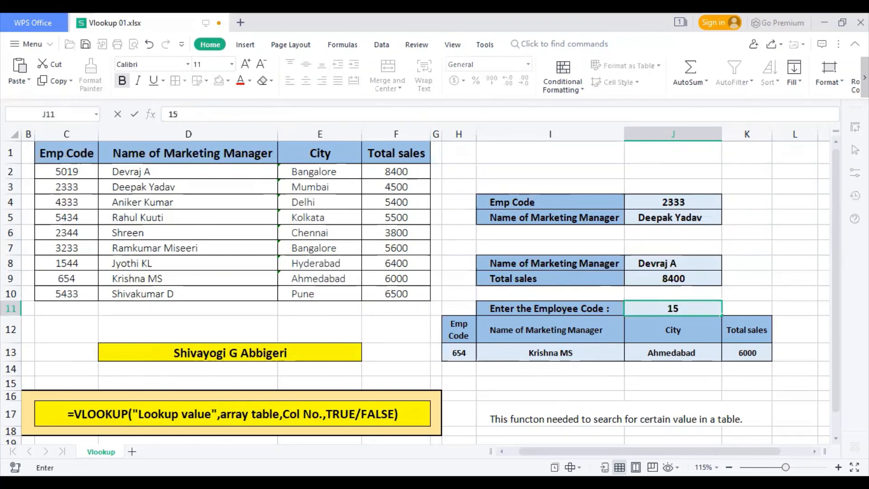
{"action": "type", "text": "44"}
{"action": "key", "text": "Return"}
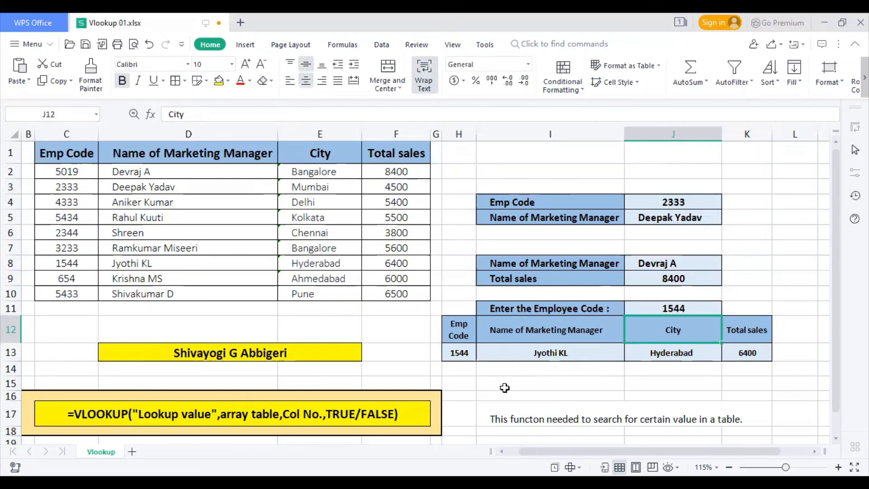
{"action": "left_click", "coordinate": [454, 353]}
{"action": "left_click_drag", "start_coordinate": [475, 353], "coordinate": [742, 348]}
Step: Replace the code in J11 with the employee code from C9 and check the record in H13:K13 against C9:F9
{"action": "left_click", "coordinate": [699, 308]}
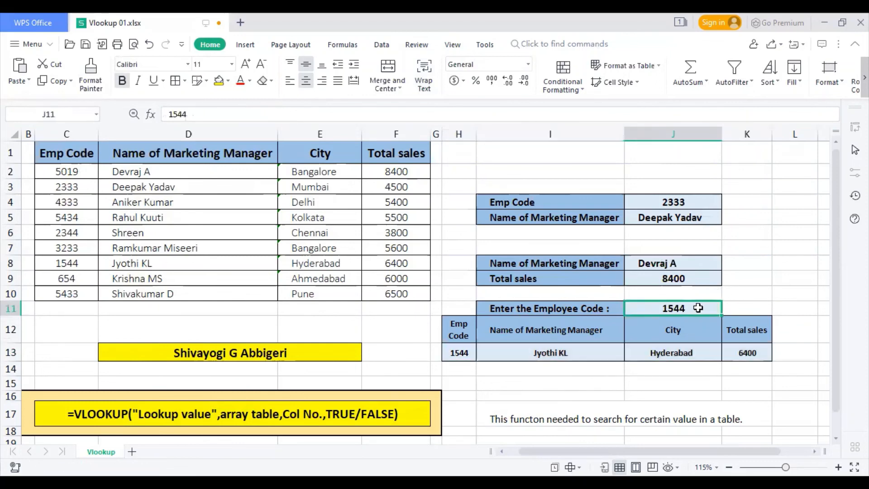
{"action": "type", "text": "65"}
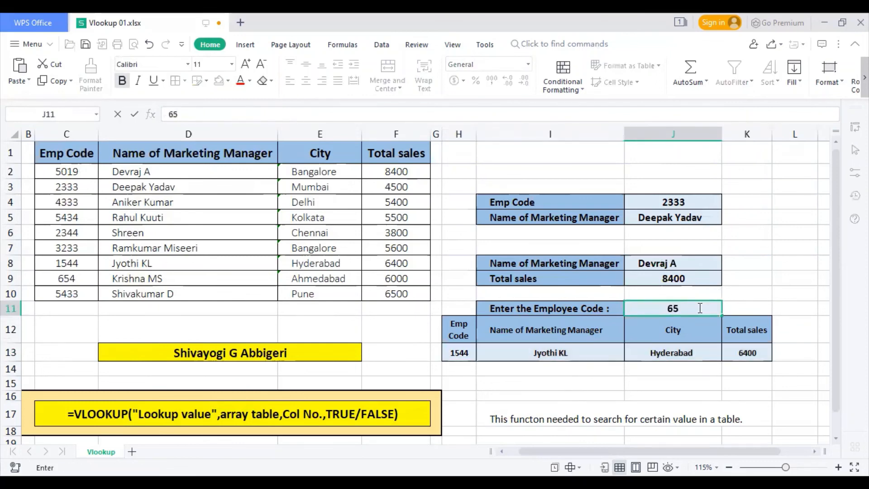
{"action": "type", "text": "4"}
{"action": "key", "text": "Up"}
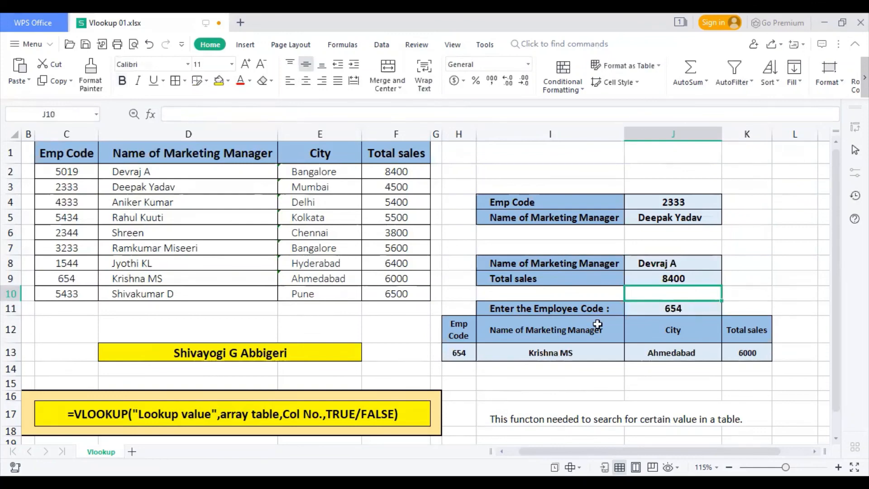
{"action": "left_click_drag", "start_coordinate": [465, 352], "coordinate": [744, 353]}
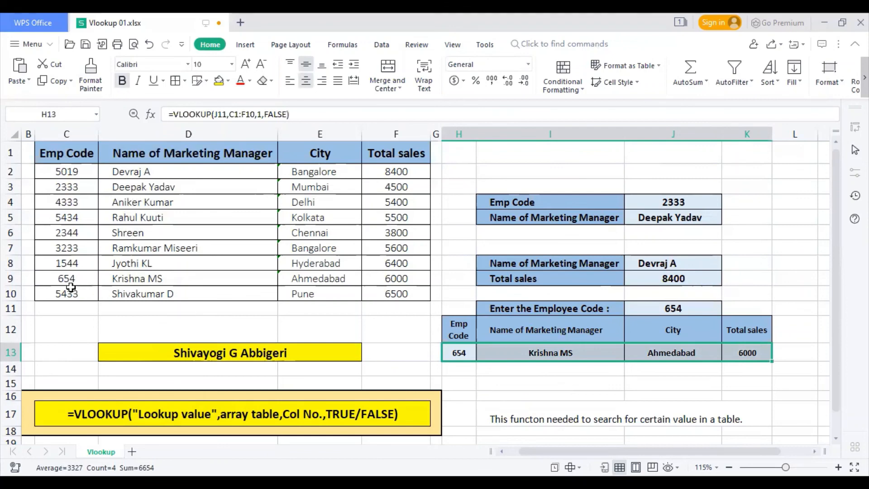
{"action": "left_click_drag", "start_coordinate": [53, 279], "coordinate": [384, 278]}
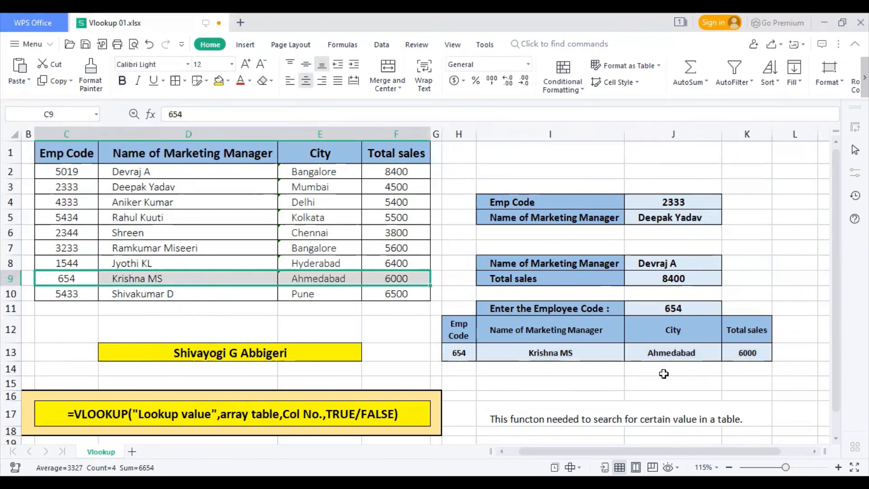
Step: Review the lookup value, table range, column number and match type in J5's VLOOKUP formula without editing it
{"action": "left_click", "coordinate": [670, 218]}
{"action": "left_click", "coordinate": [255, 114]}
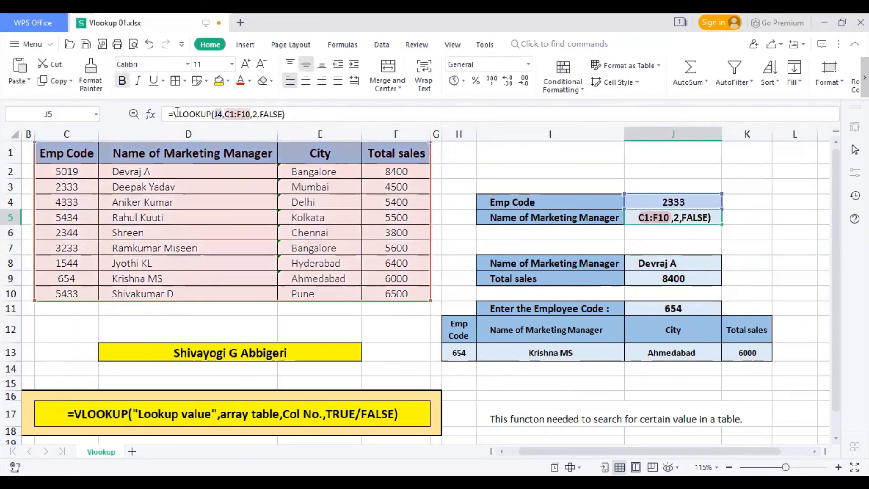
{"action": "left_click", "coordinate": [764, 288]}
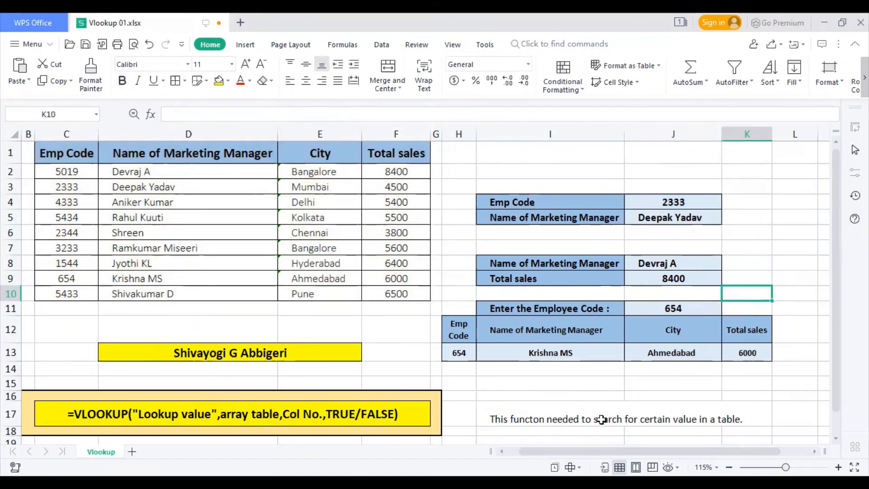